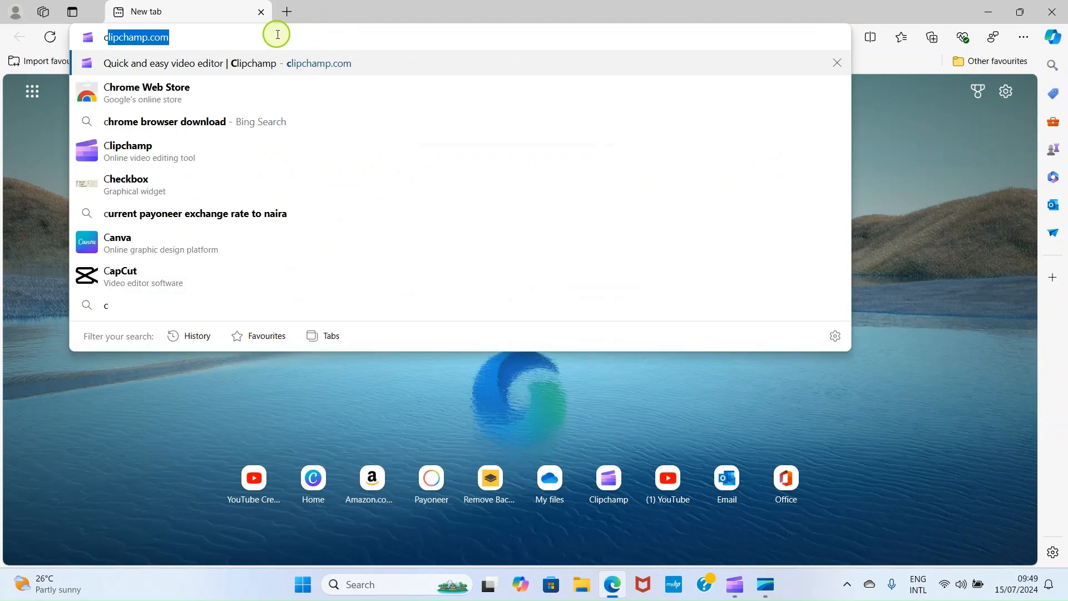
# Open clipchamp.com from the Edge suggestion and sign in to reach the Clipchamp home page
pyautogui.click(284, 67)
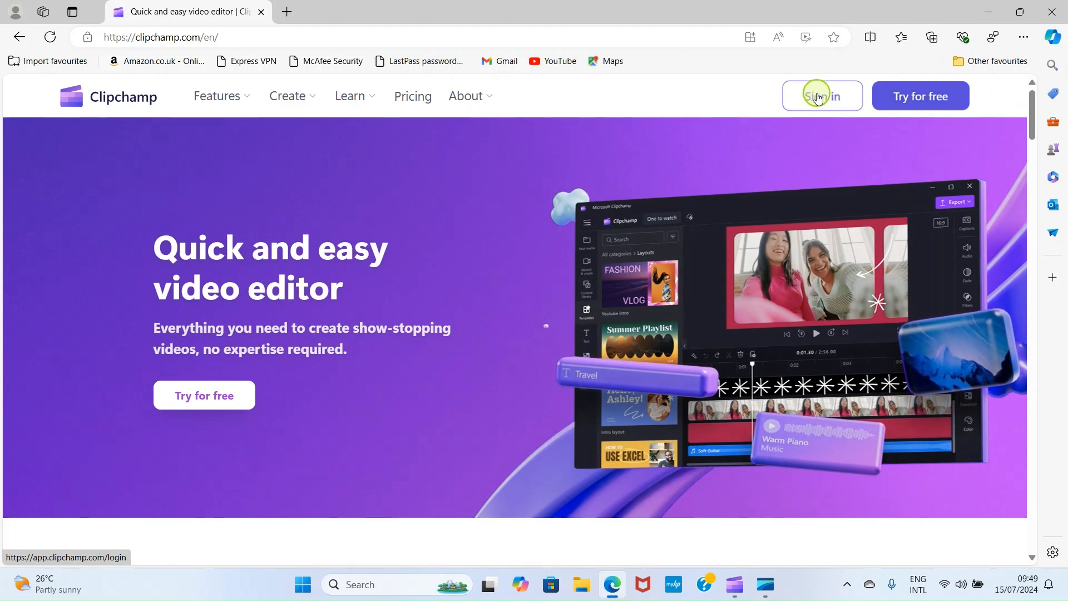
pyautogui.click(817, 98)
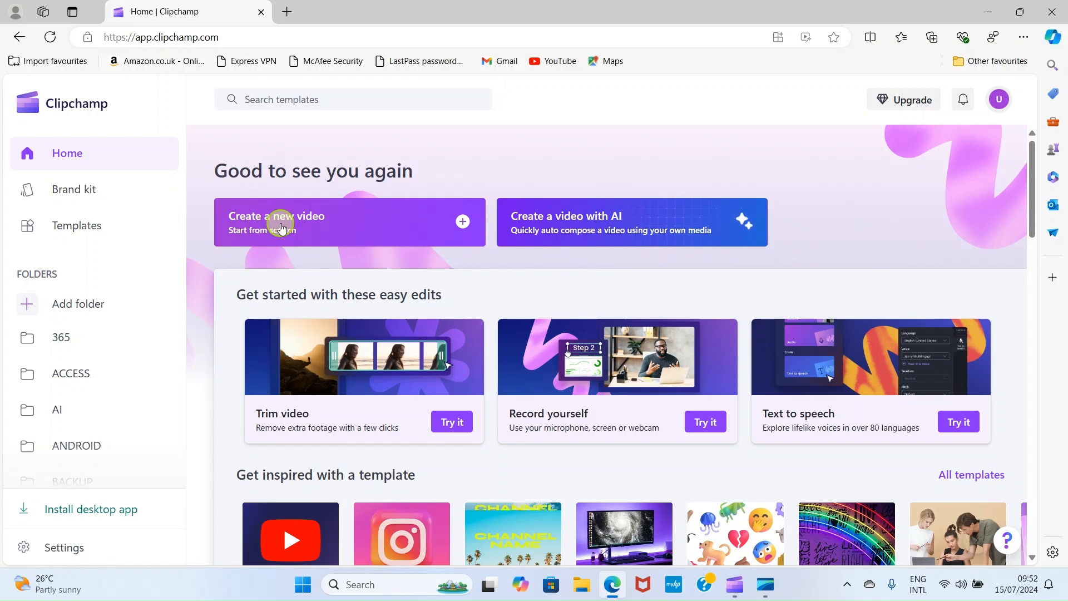
# Create a new blank video project named SHORTTYPES from the Clipchamp home page
pyautogui.click(300, 229)
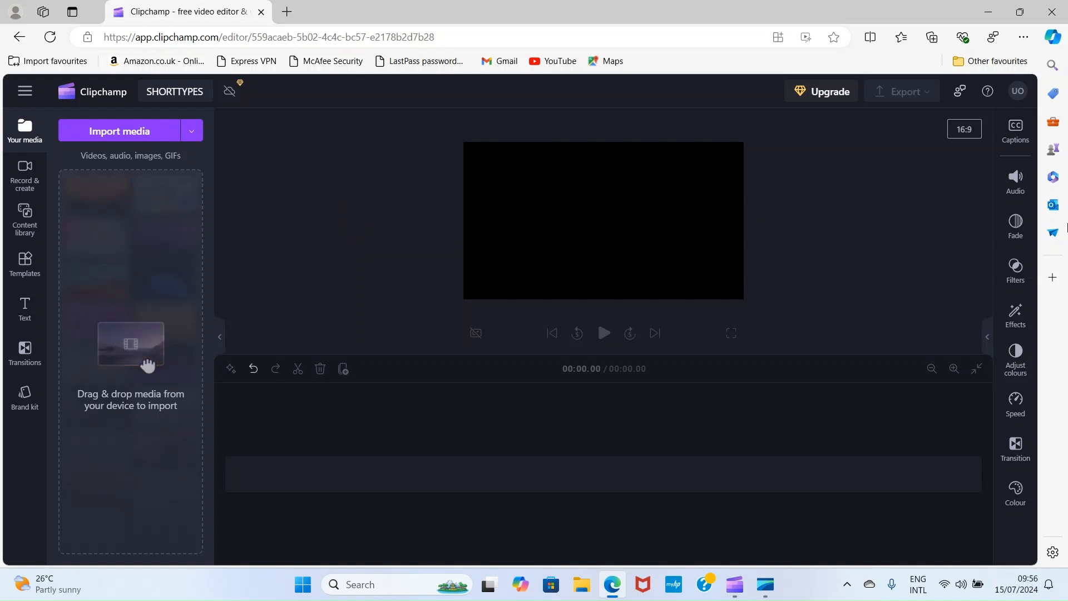
# Change the project's aspect ratio from 16:9 to 9:16 portrait
pyautogui.click(965, 131)
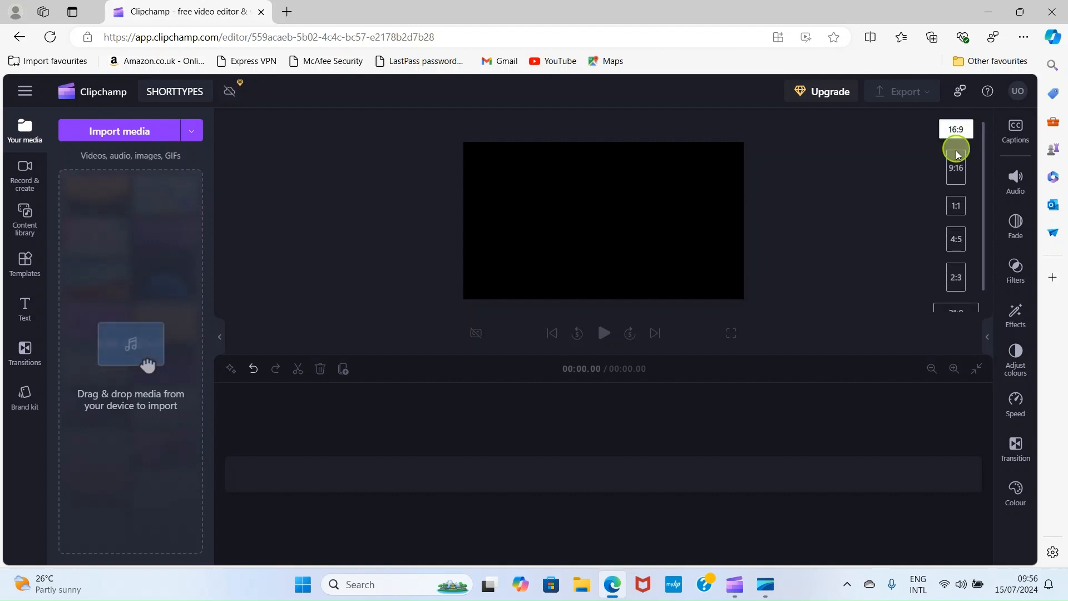
pyautogui.click(957, 171)
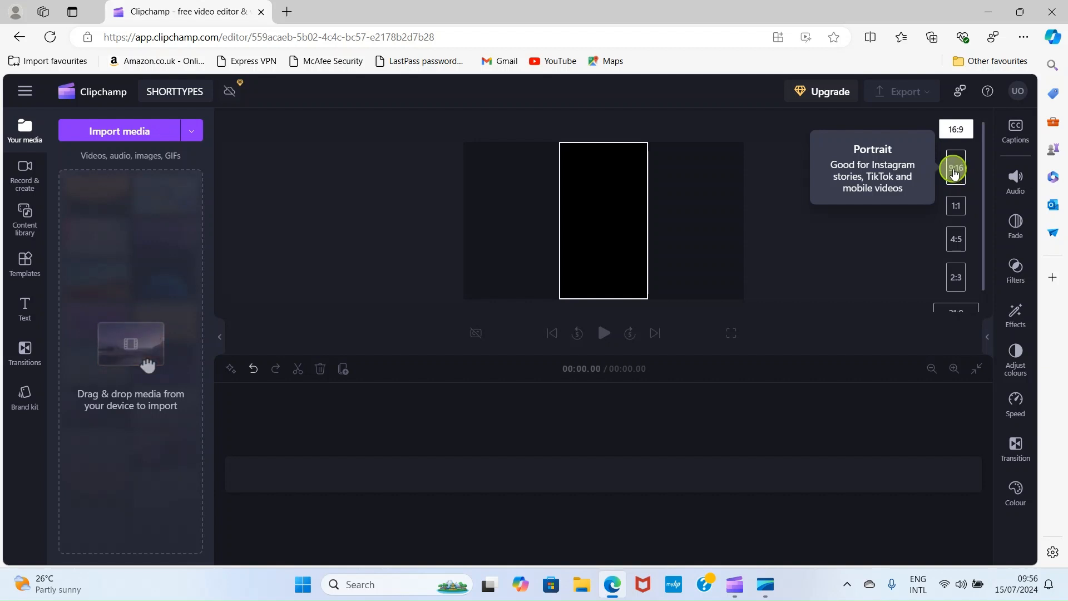
pyautogui.click(956, 170)
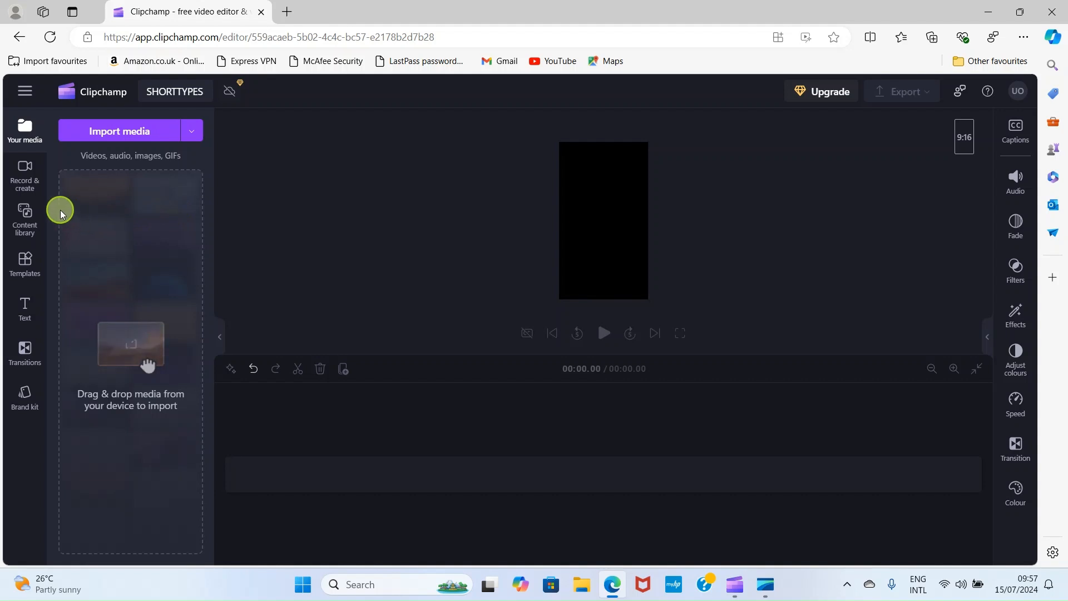
# Start a camera-only recording from Record & create and allow the browser camera access
pyautogui.click(26, 177)
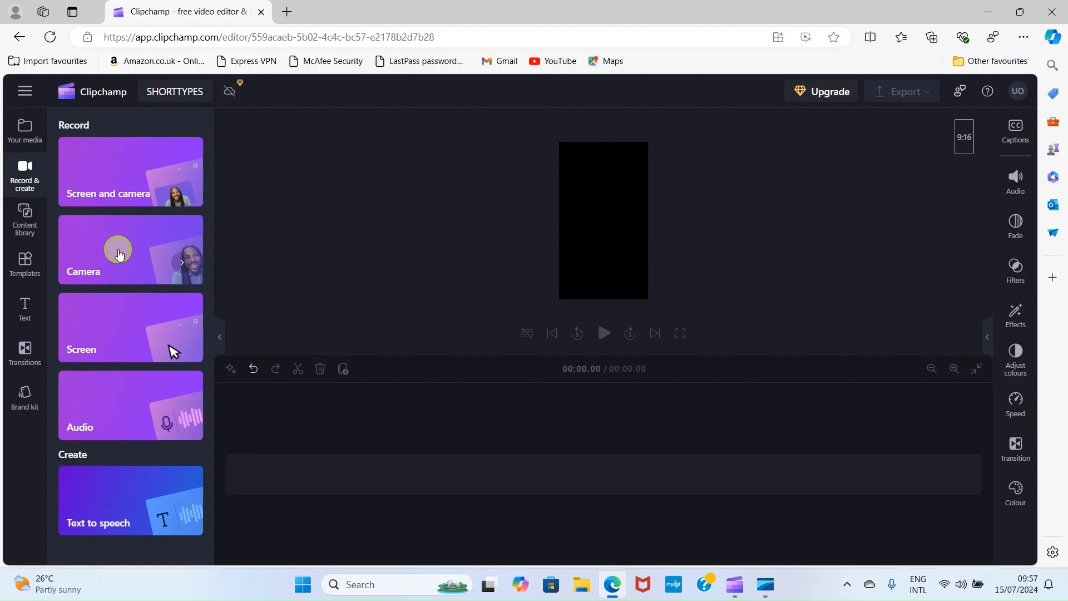
pyautogui.click(119, 254)
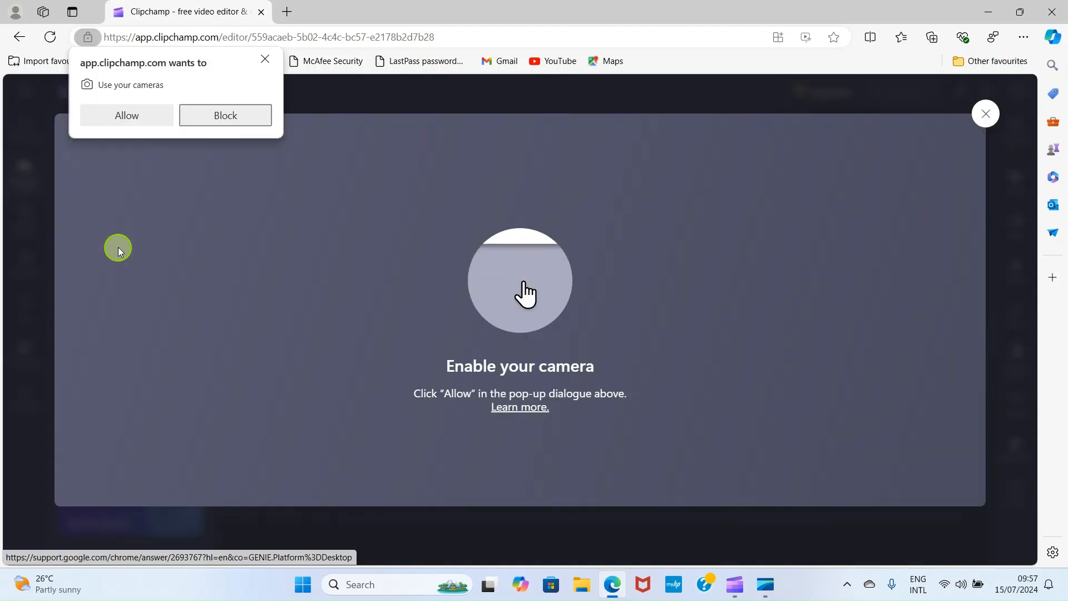
pyautogui.click(129, 121)
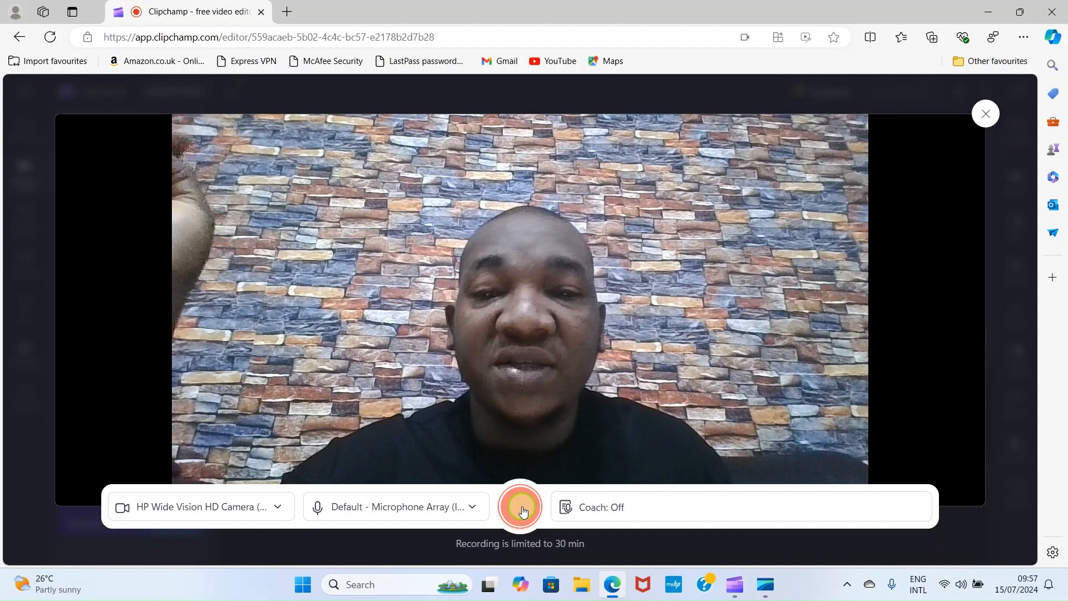
# Record a 9-second webcam clip, saved as SHORTTYPES.webm to the media library and timeline
pyautogui.click(529, 523)
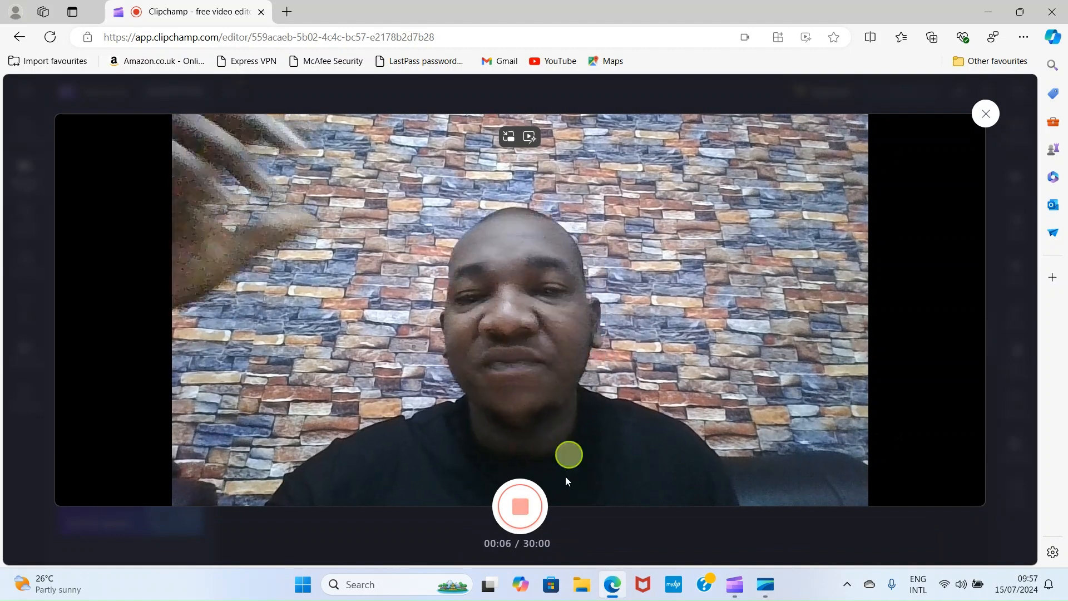
pyautogui.click(521, 507)
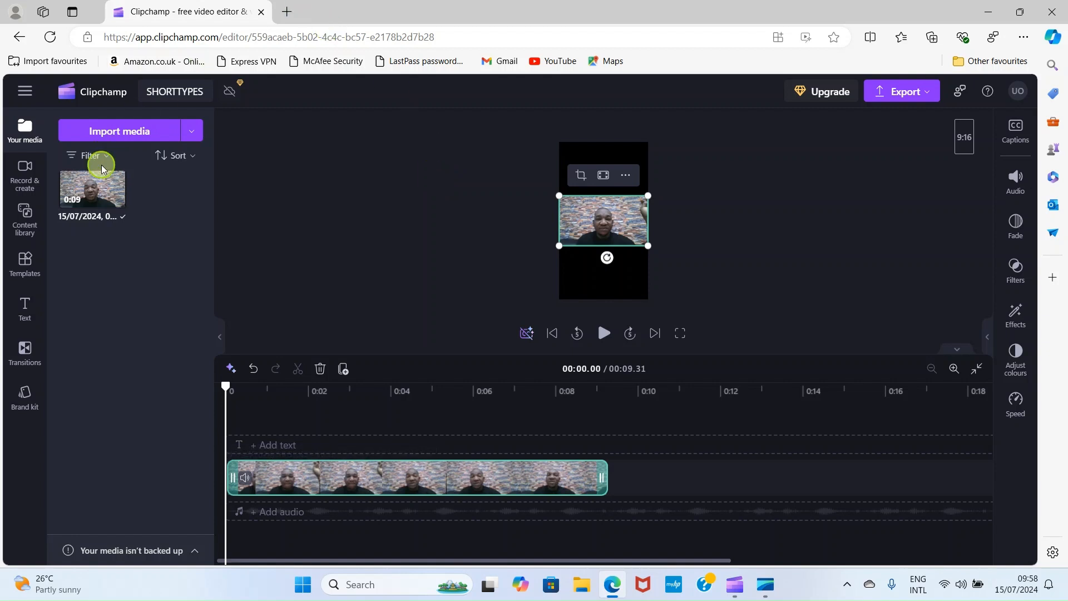
pyautogui.moveTo(74, 201)
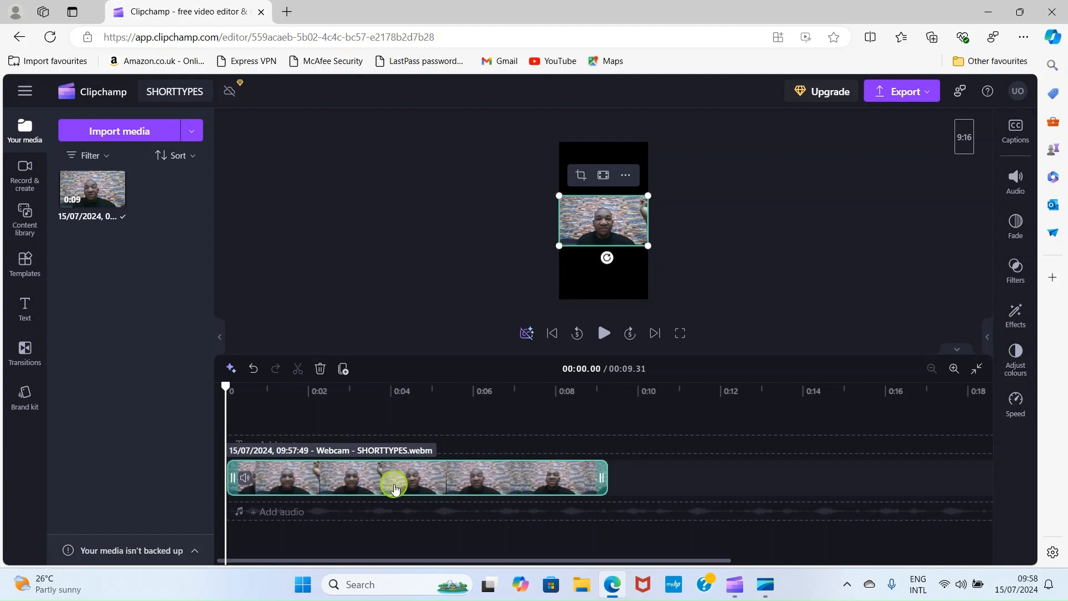
pyautogui.click(601, 338)
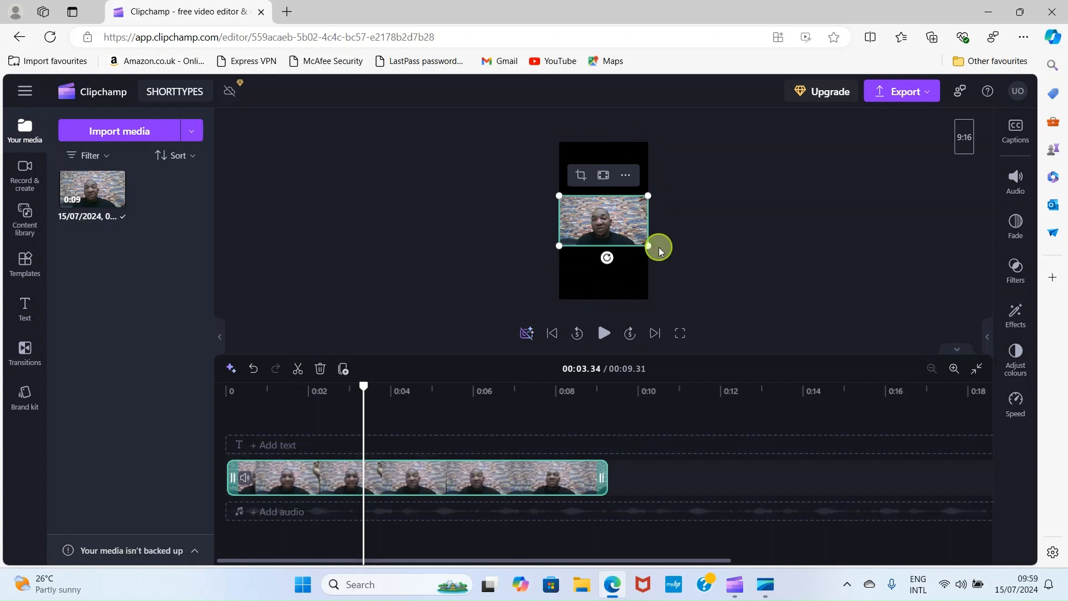
# Drag the webcam clip's corner handles outward and reposition it to cover the whole 9:16 canvas
pyautogui.moveTo(654, 247); pyautogui.dragTo(748, 307)
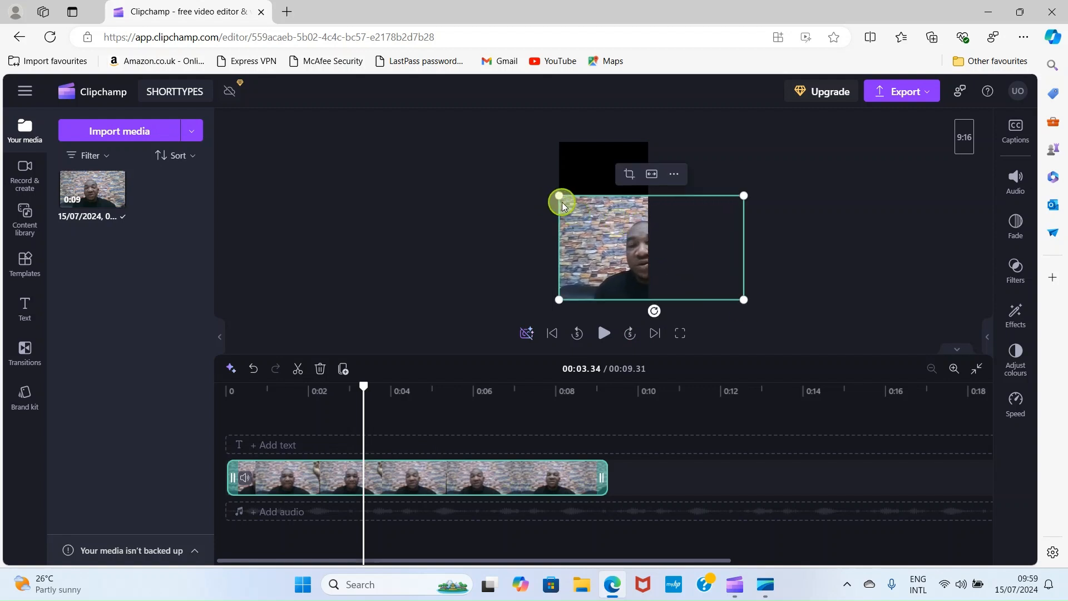
pyautogui.moveTo(560, 196); pyautogui.dragTo(457, 138)
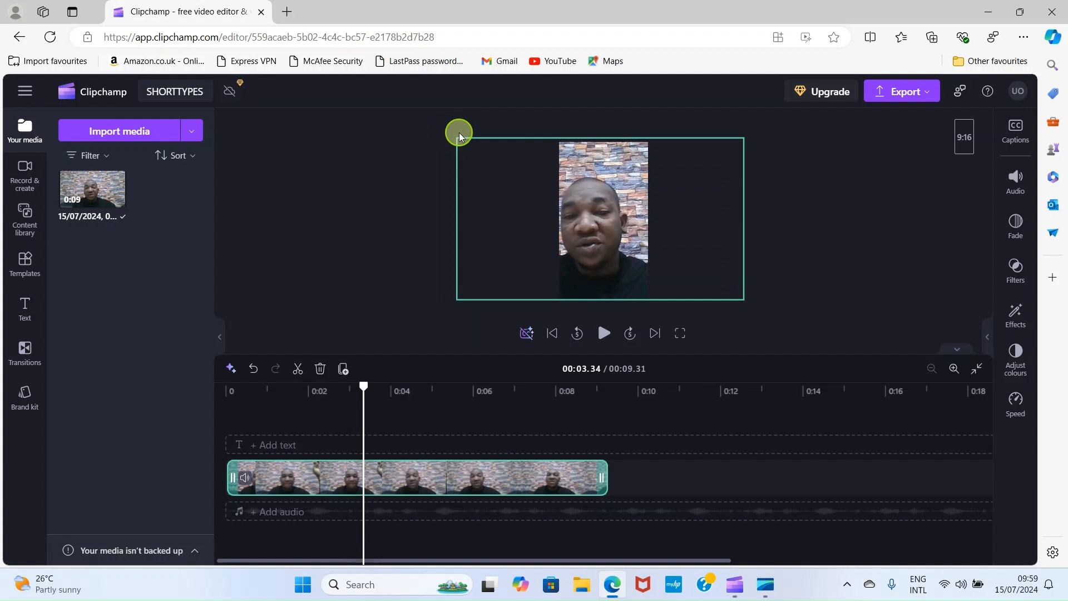
pyautogui.moveTo(597, 200); pyautogui.dragTo(605, 191)
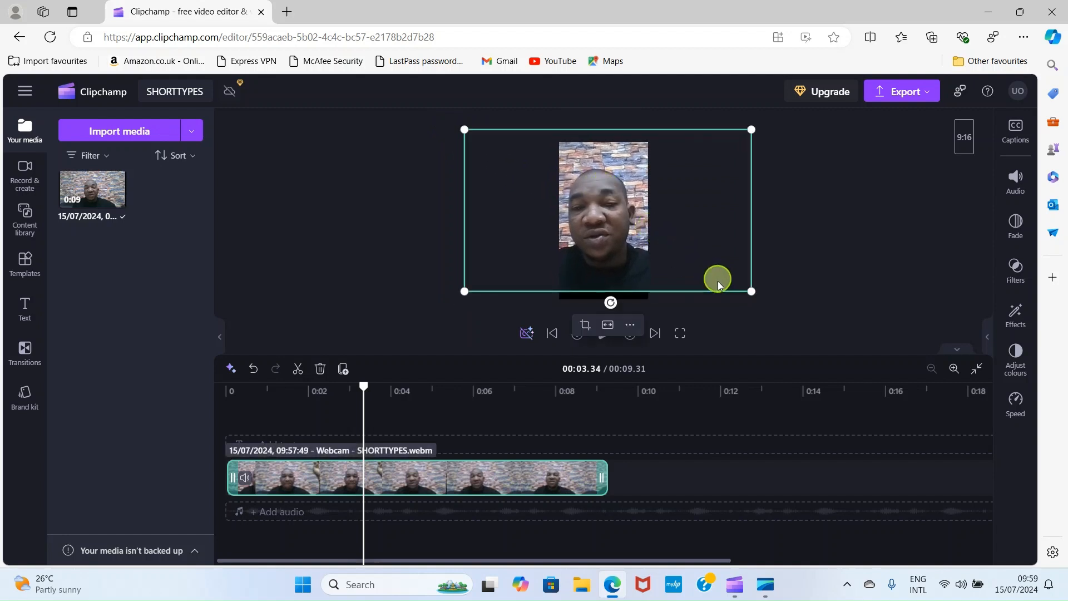
pyautogui.moveTo(752, 291)
pyautogui.mouseDown()
pyautogui.moveTo(777, 301)
pyautogui.moveTo(764, 290)
pyautogui.mouseUp()
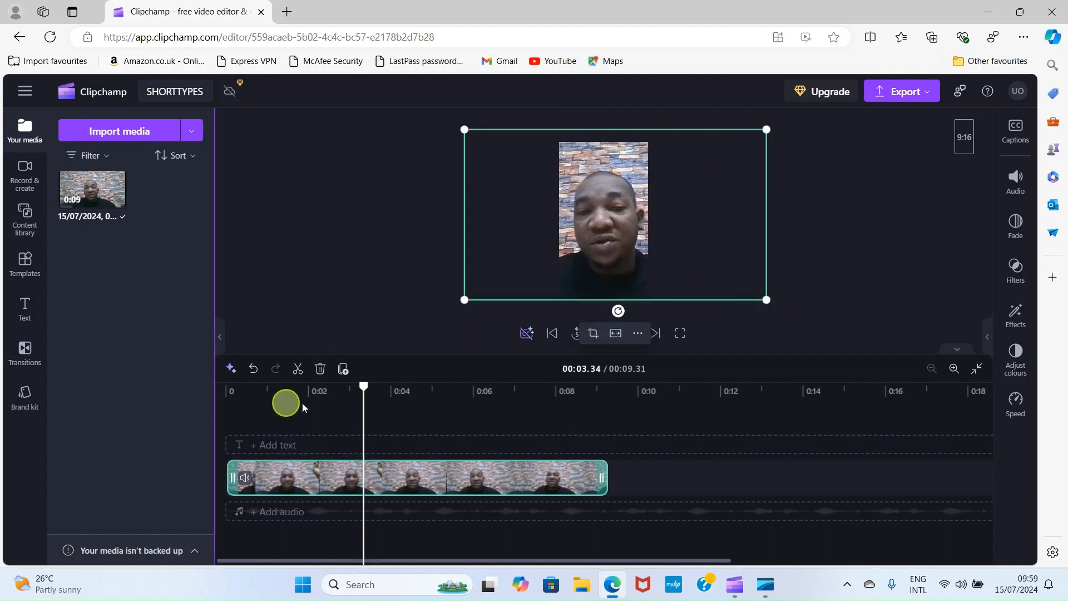
# Play back the reframed clip, then widen the webcam video from its bottom-left corner
pyautogui.click(781, 319)
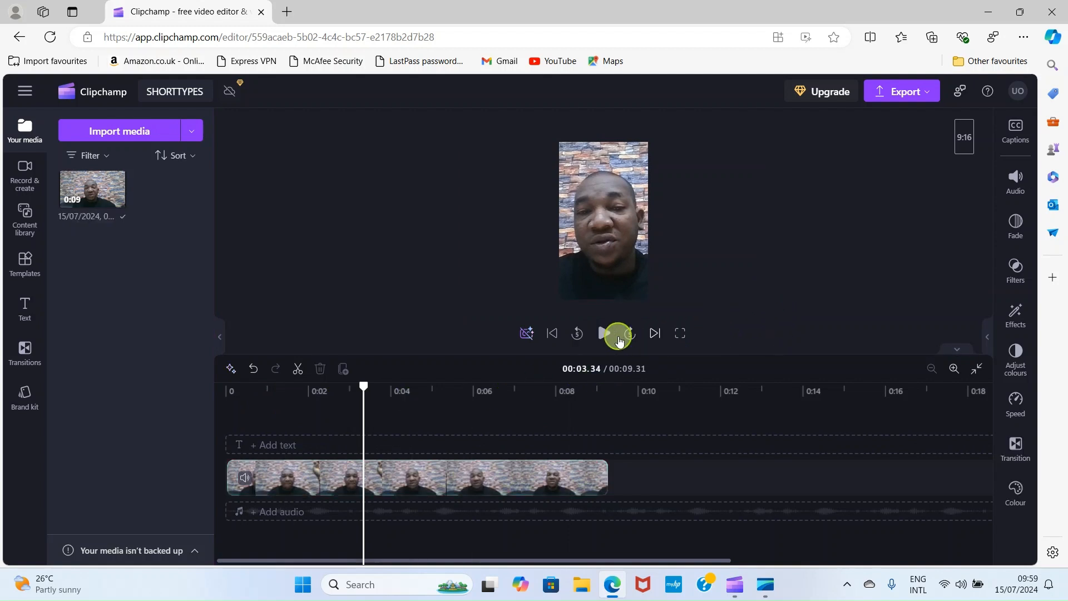
pyautogui.click(604, 333)
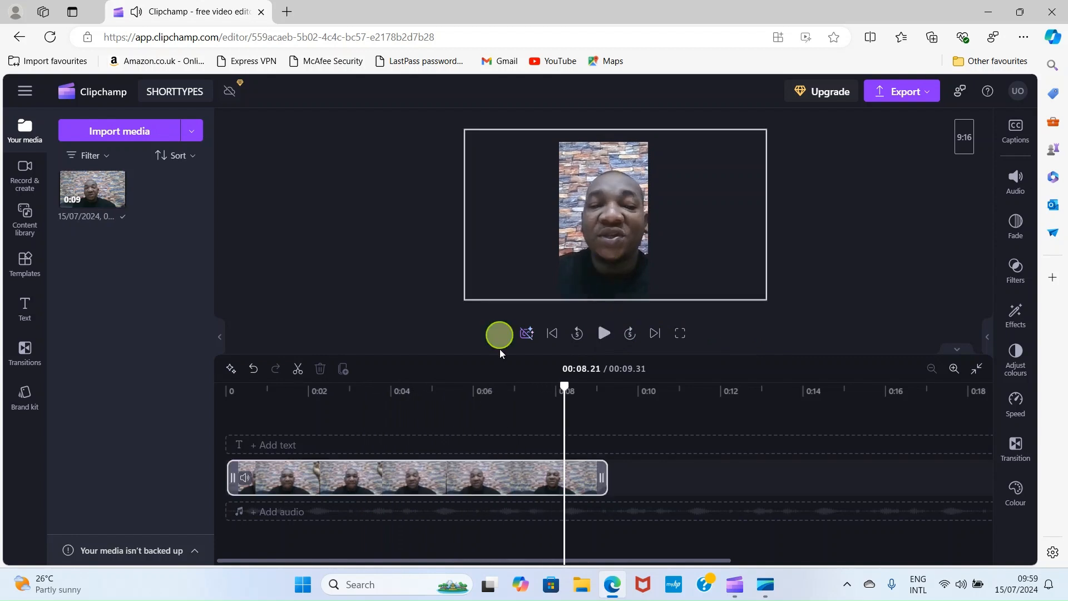
pyautogui.click(586, 203)
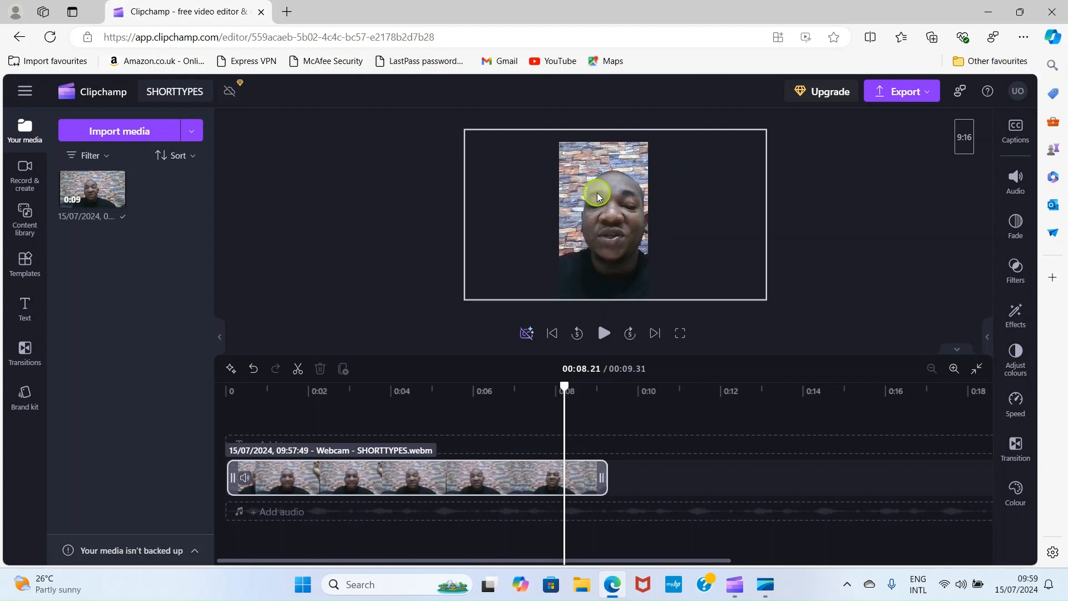
pyautogui.click(629, 112)
pyautogui.click(591, 194)
pyautogui.click(591, 191)
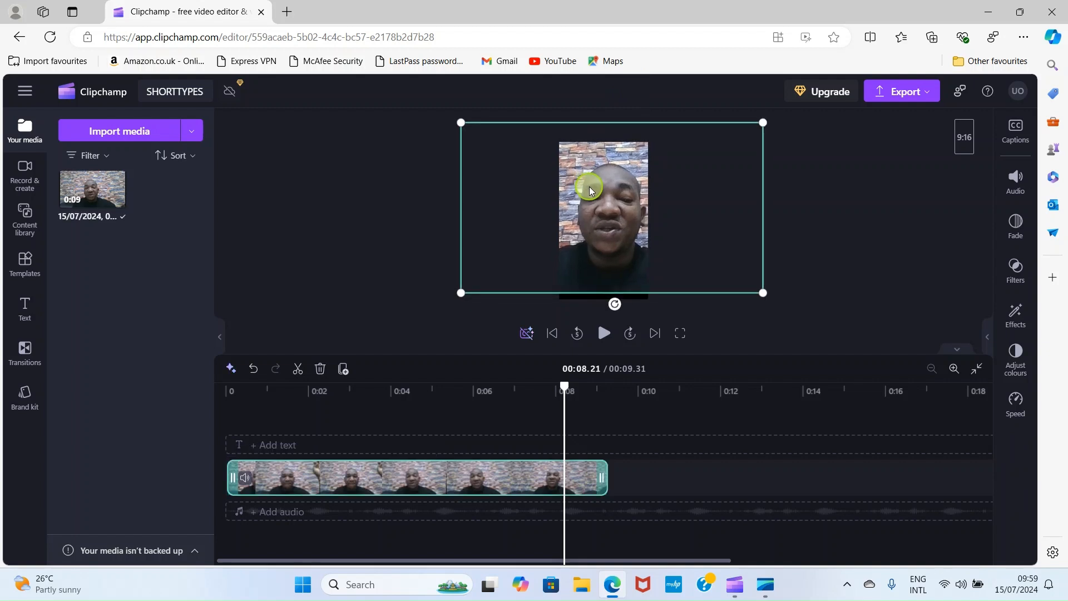
pyautogui.moveTo(461, 292); pyautogui.dragTo(447, 301)
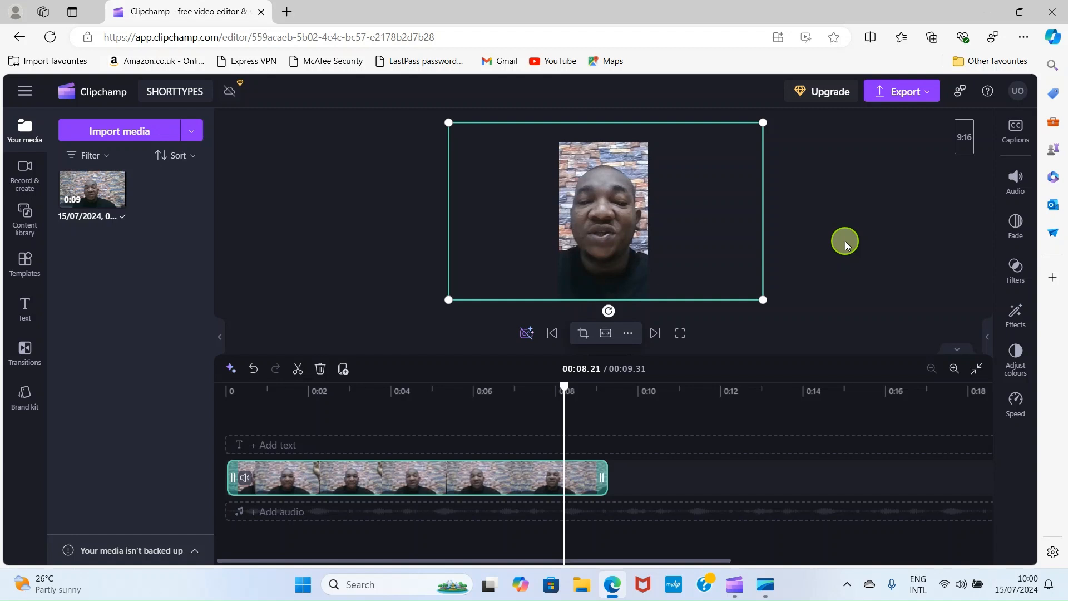
pyautogui.click(291, 220)
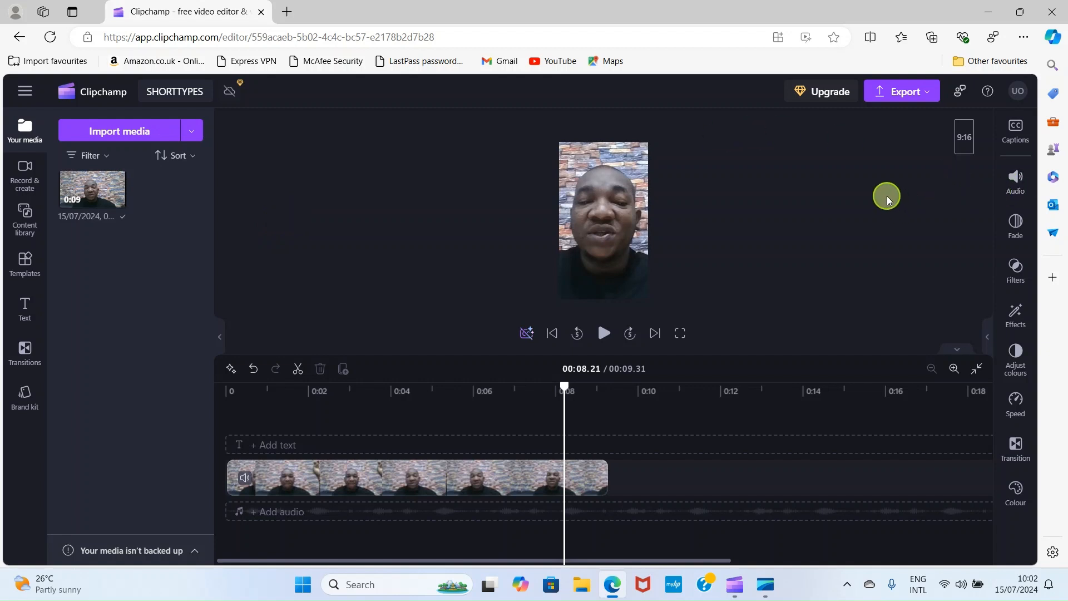
# Import the SAMPLETUTORIAL video from Downloads > SAMPLES into the project media
pyautogui.click(612, 396)
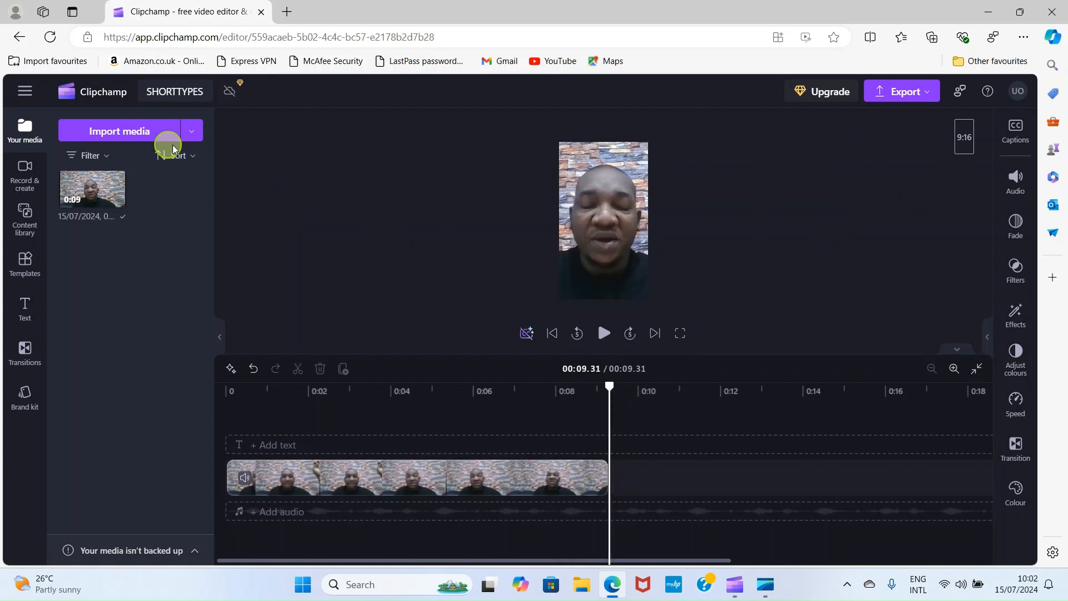
pyautogui.click(106, 133)
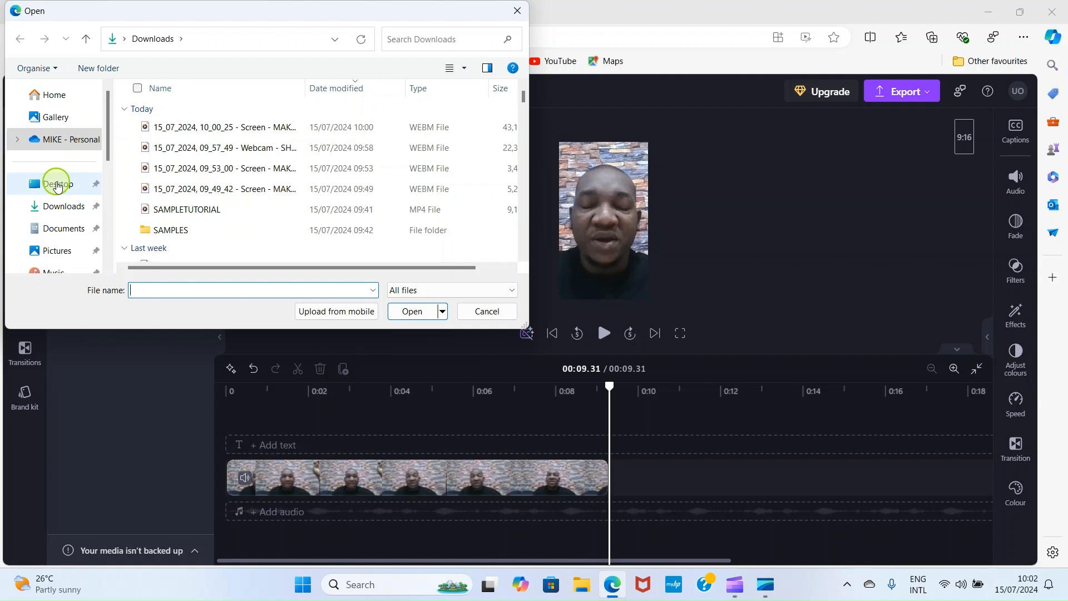
pyautogui.click(56, 206)
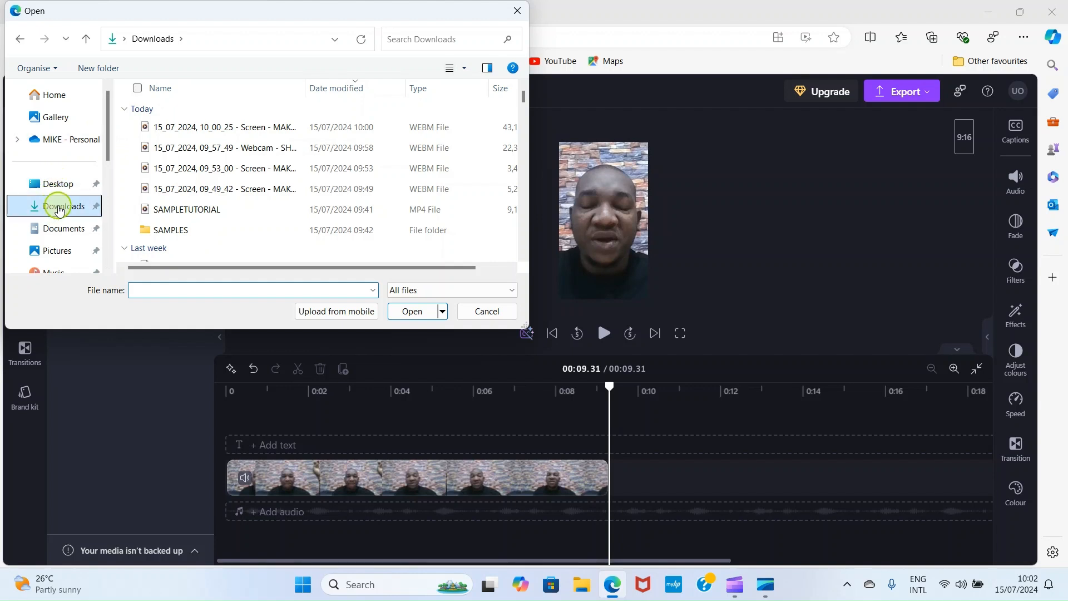
pyautogui.doubleClick(170, 230)
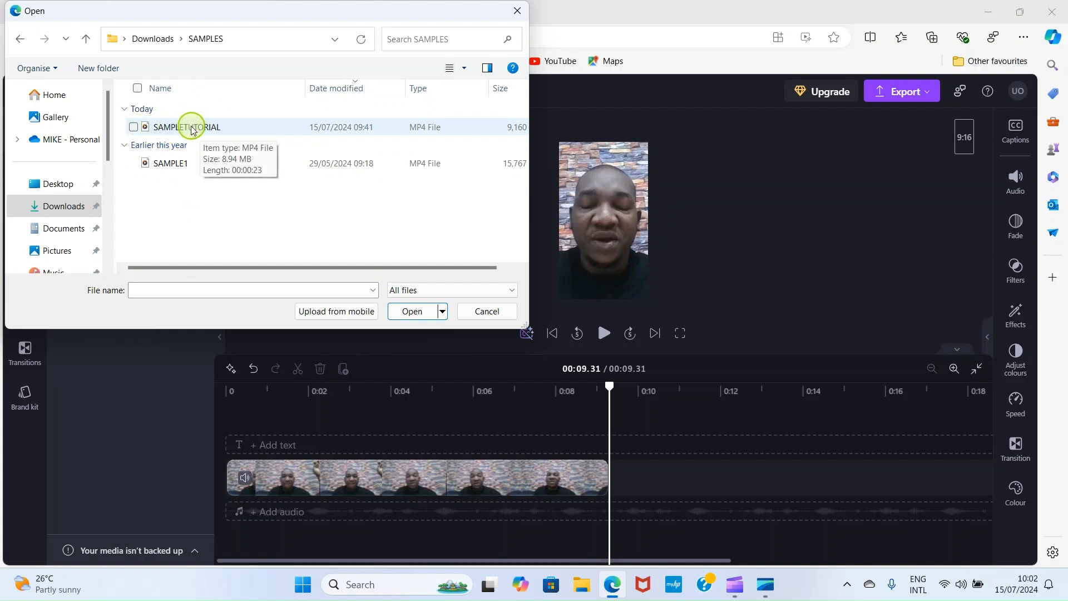
pyautogui.click(174, 131)
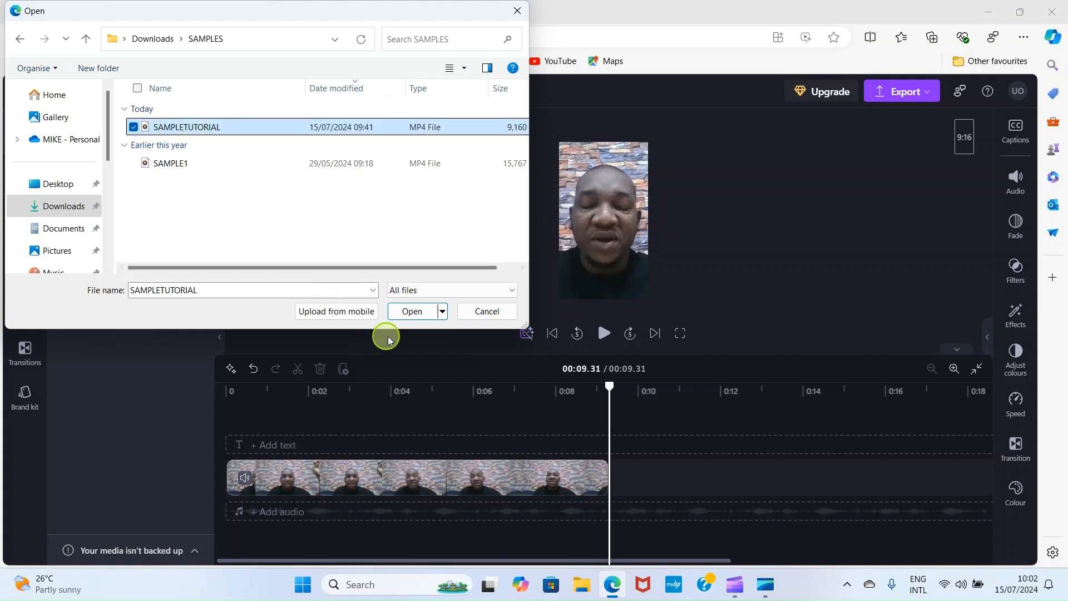
pyautogui.click(409, 312)
pyautogui.moveTo(96, 199)
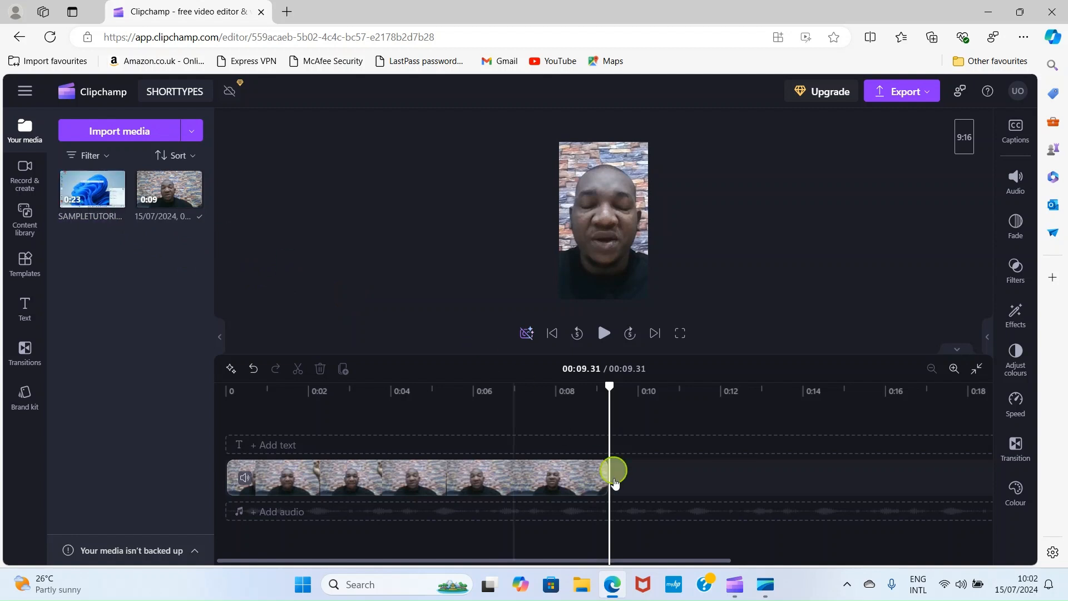
# Place SAMPLETUTORIAL on the timeline after the webcam clip, making the project 33.18 seconds long
pyautogui.moveTo(63, 182); pyautogui.dragTo(639, 457)
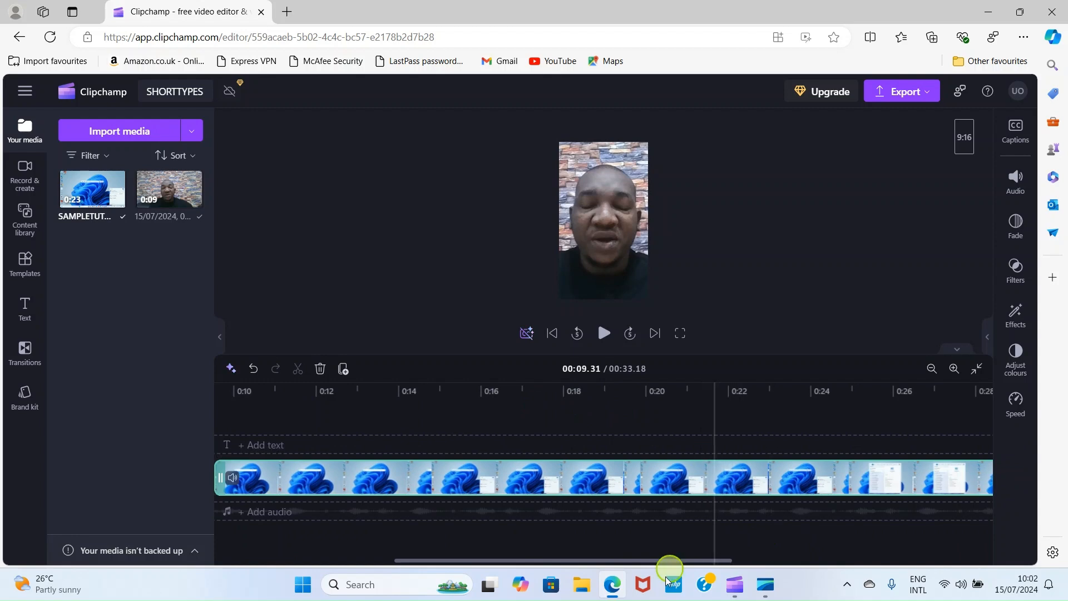
pyautogui.moveTo(656, 561); pyautogui.dragTo(633, 561)
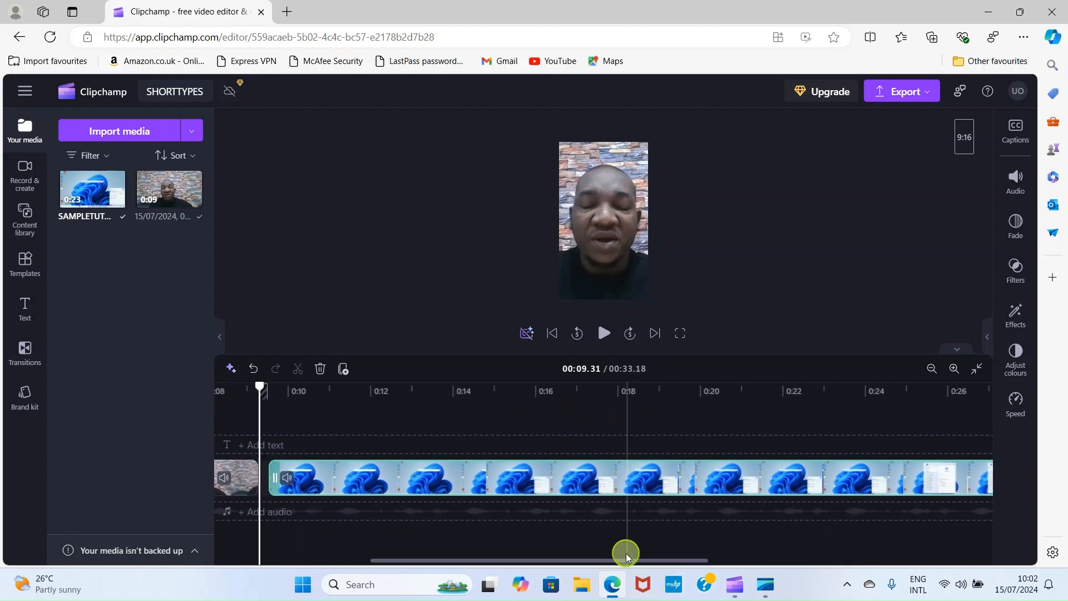
pyautogui.click(267, 416)
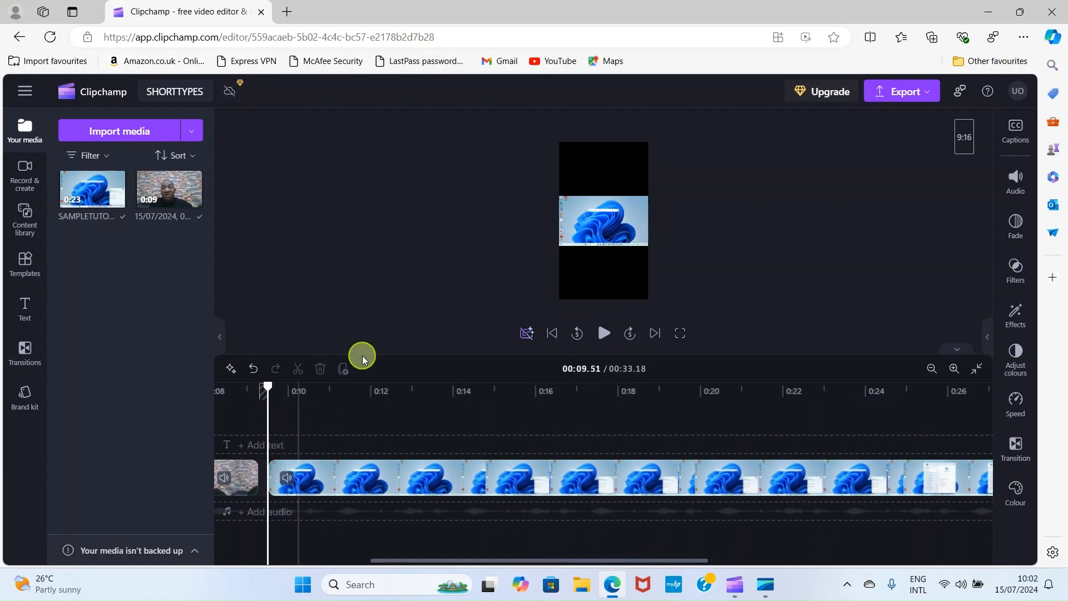
pyautogui.click(962, 144)
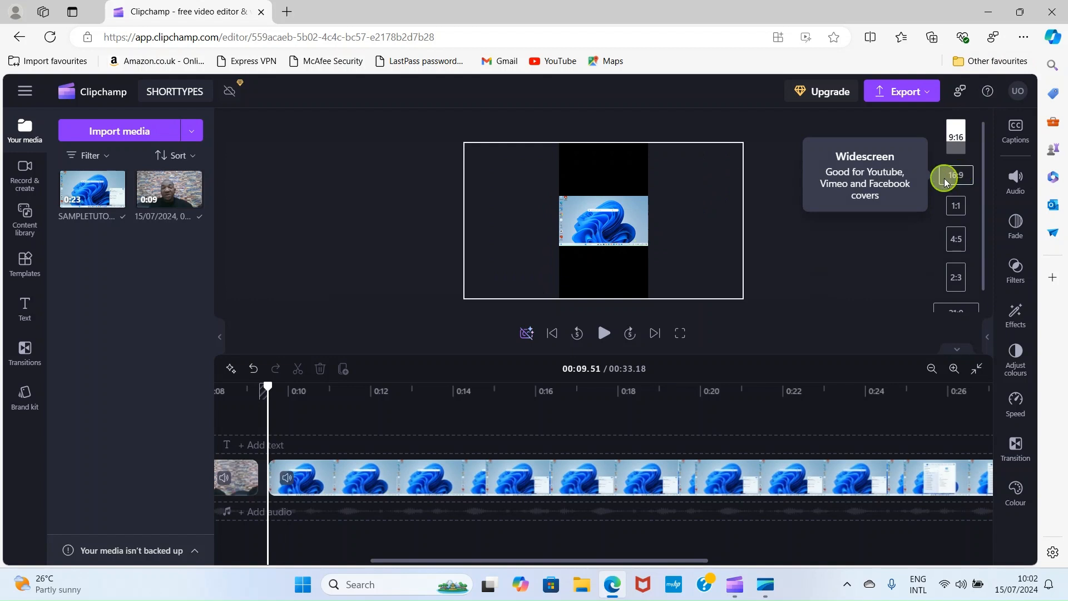
pyautogui.click(962, 176)
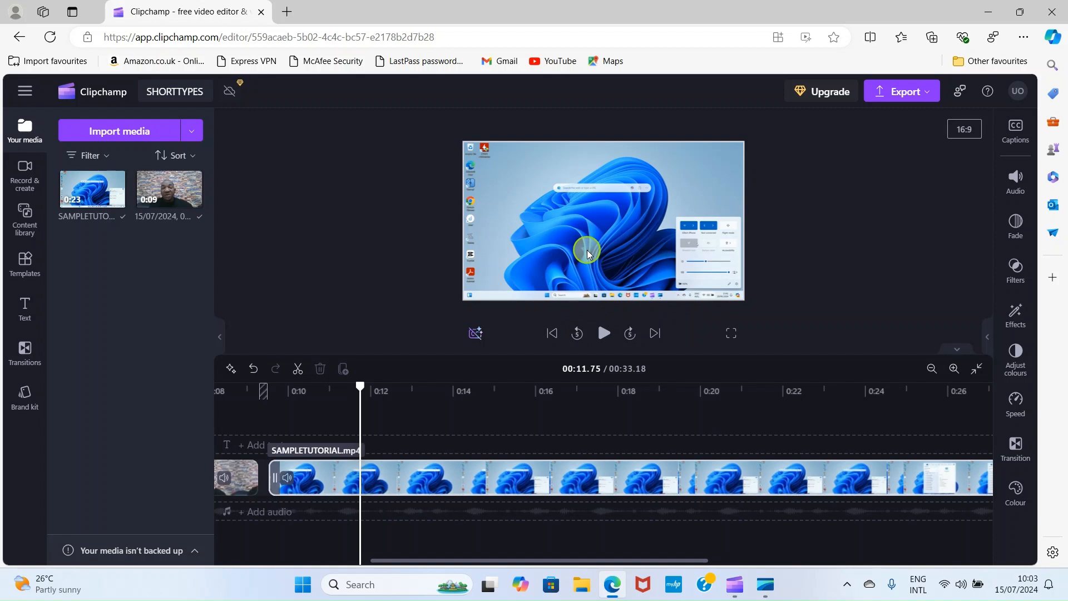
pyautogui.click(967, 132)
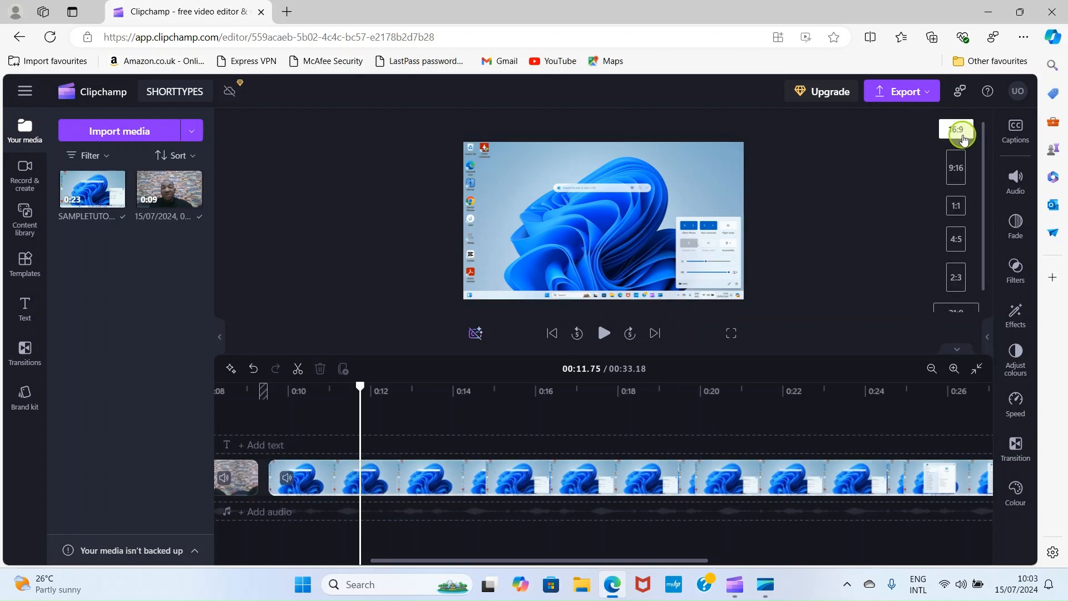
pyautogui.click(957, 169)
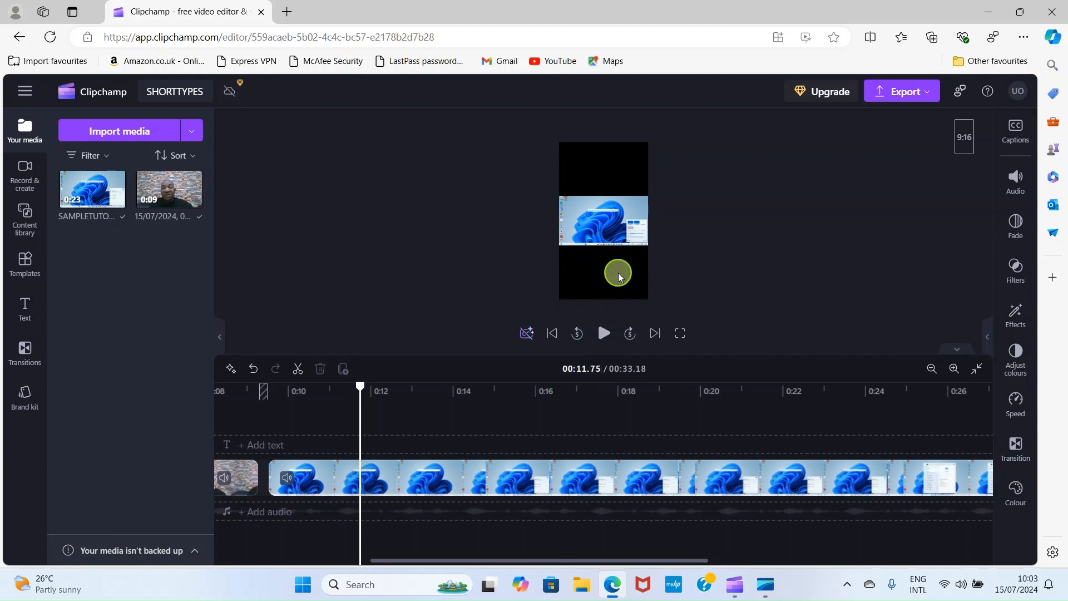
pyautogui.click(626, 246)
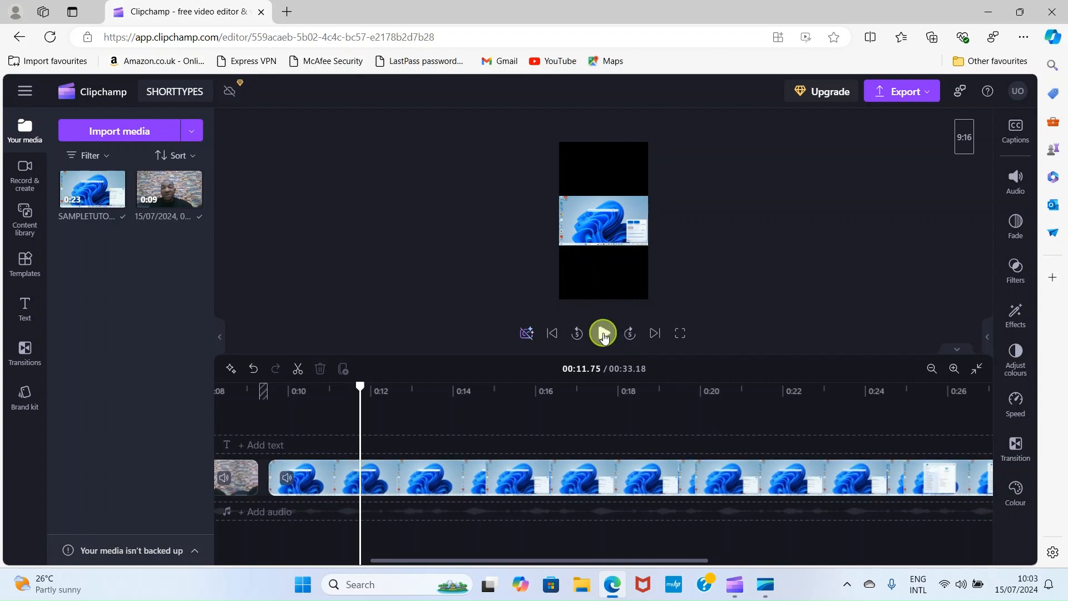
# Split the screen recording at 0:13.45, then enlarge the later part and shift it left to show its right side
pyautogui.click(604, 334)
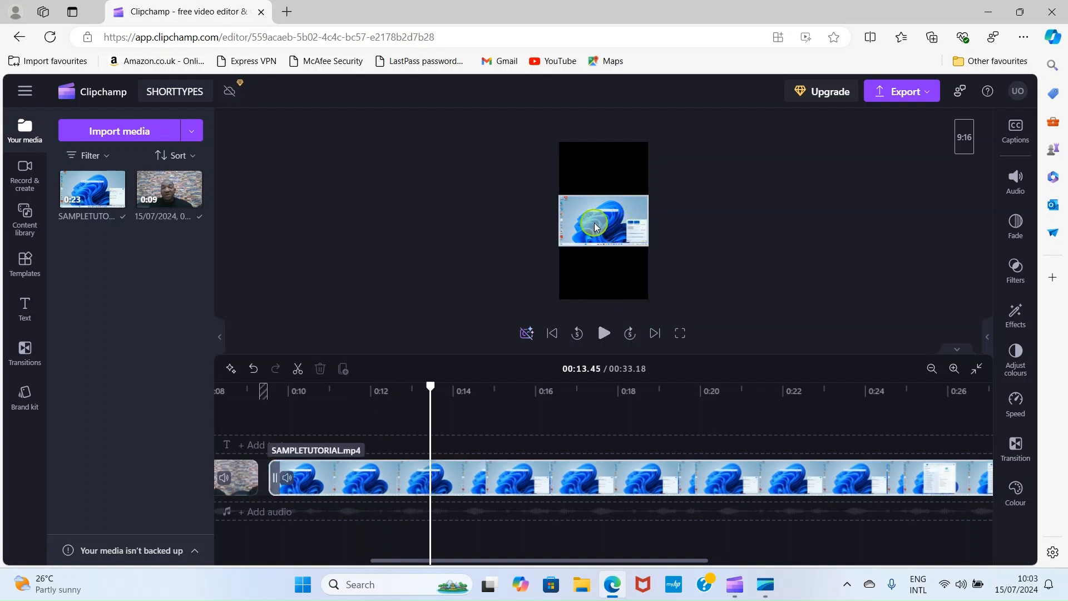
pyautogui.click(295, 369)
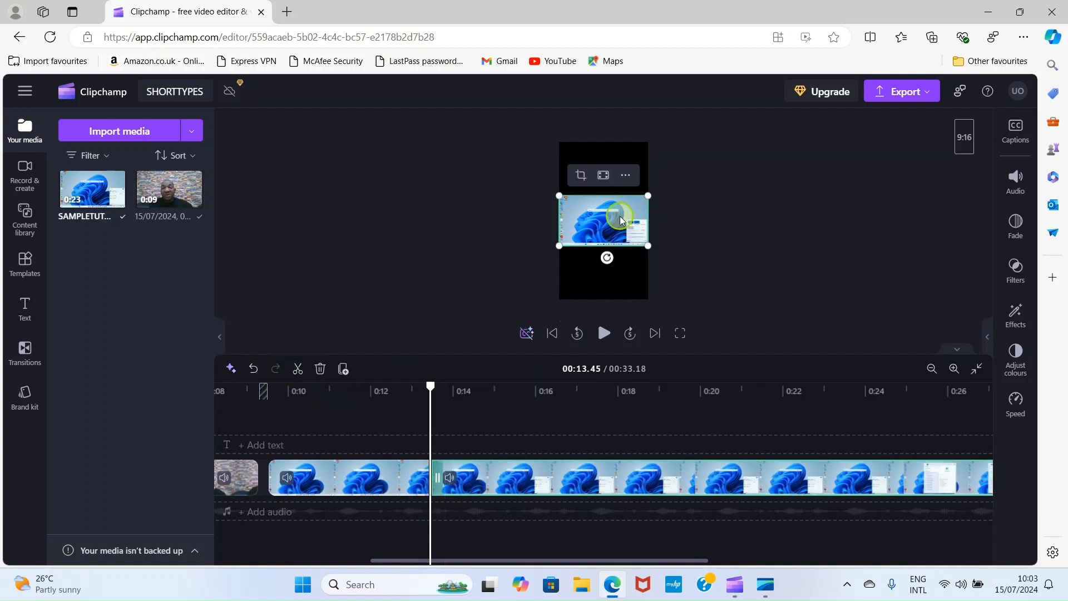
pyautogui.moveTo(558, 196); pyautogui.dragTo(476, 148)
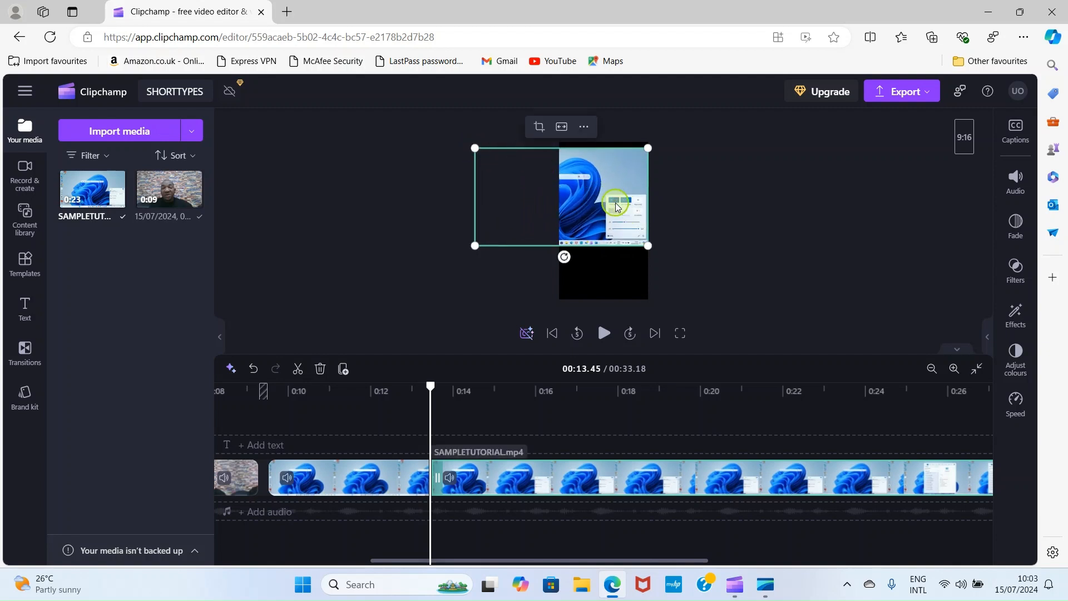
pyautogui.moveTo(646, 244); pyautogui.dragTo(739, 318)
pyautogui.moveTo(597, 205); pyautogui.dragTo(512, 197)
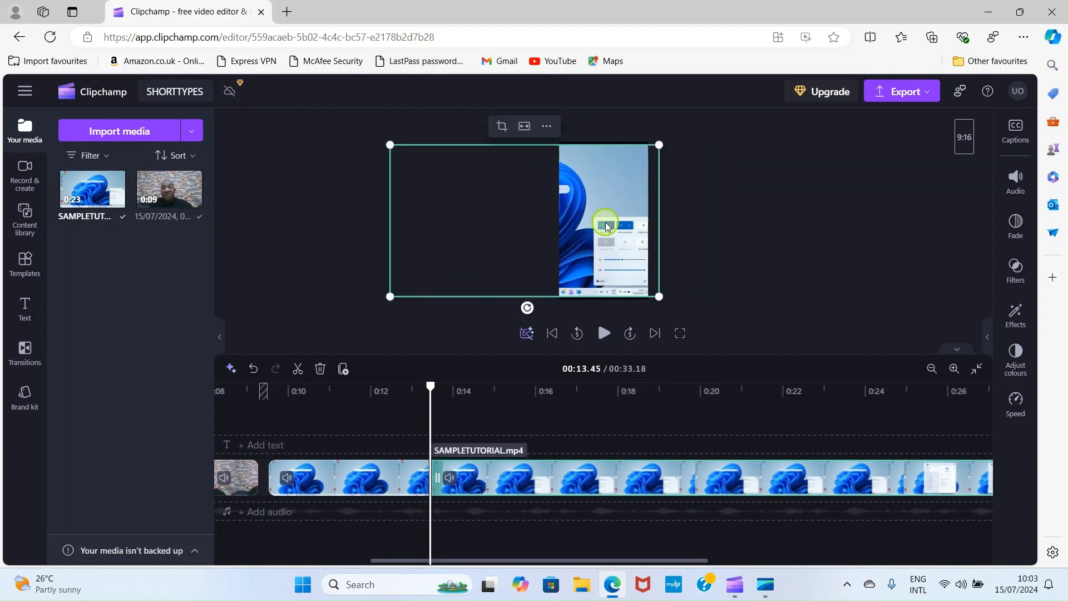
pyautogui.moveTo(606, 222); pyautogui.dragTo(600, 225)
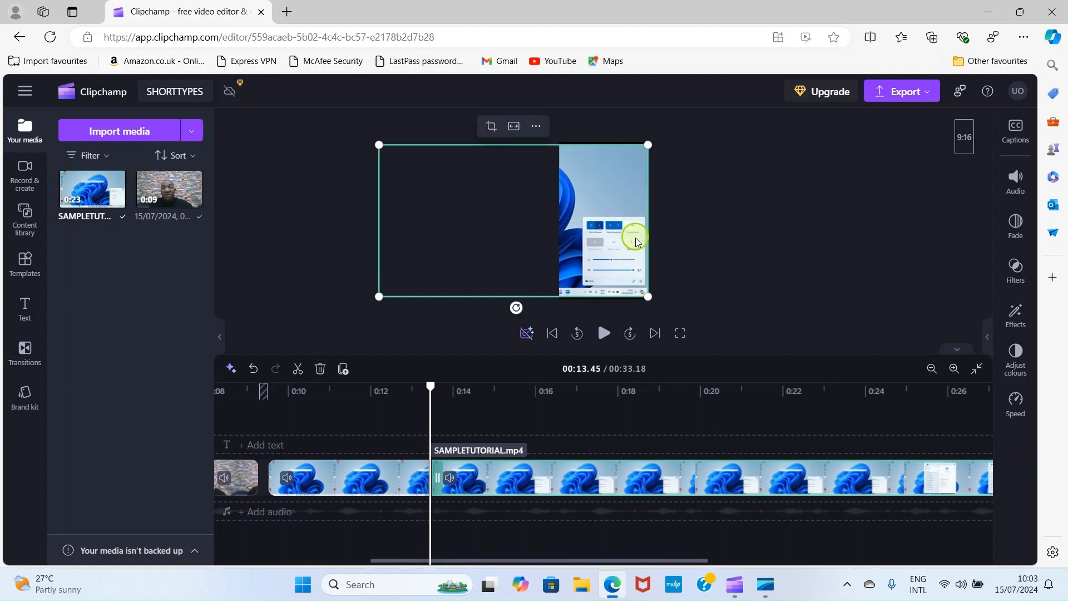
pyautogui.click(753, 278)
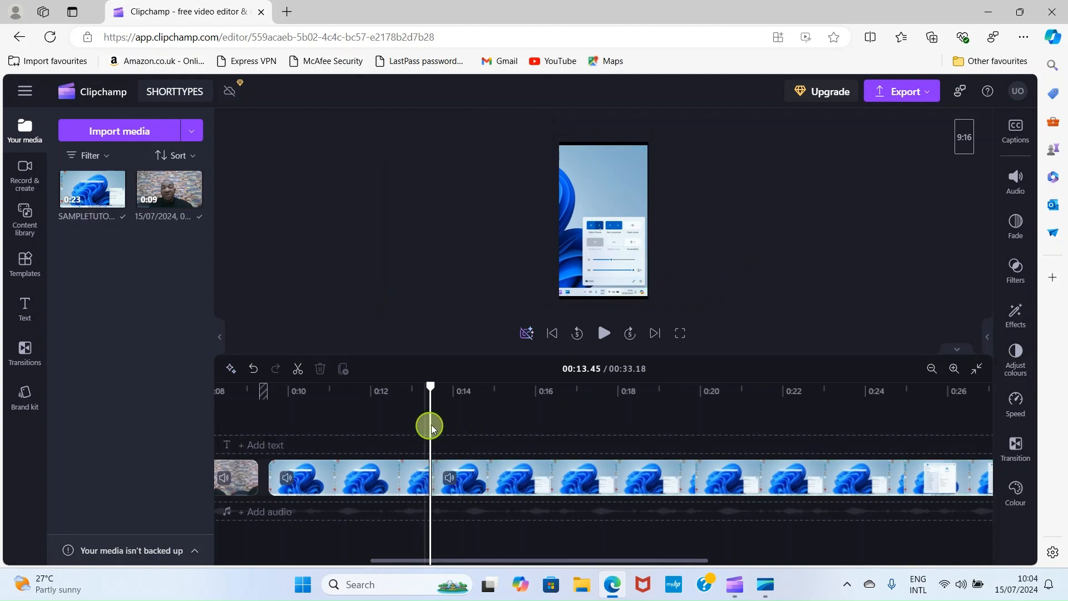
# Play back the reframed clip and split the screen recording at 00:22.86
pyautogui.click(604, 332)
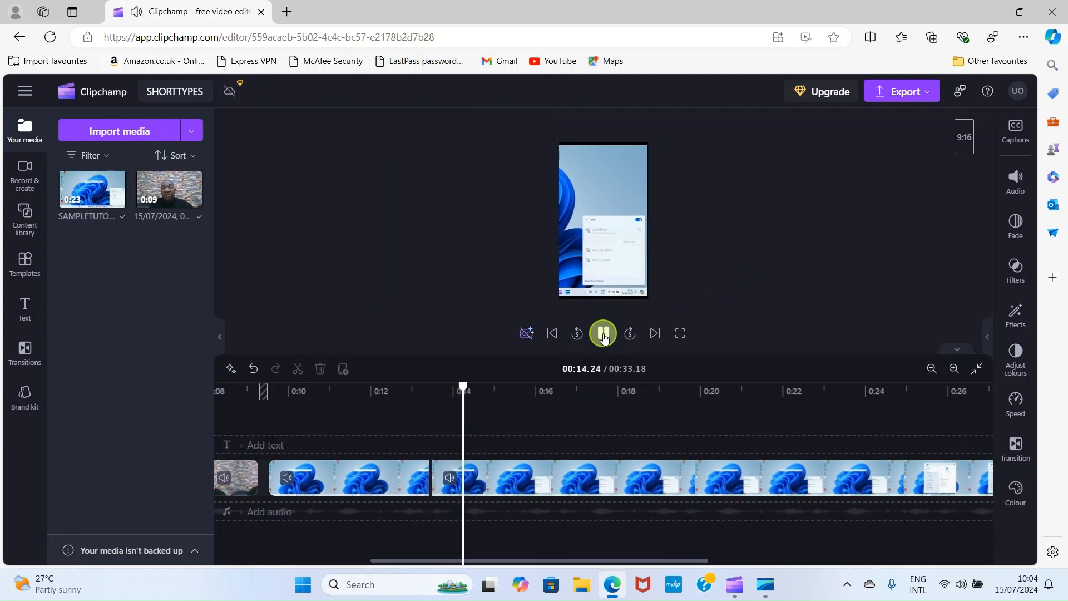
pyautogui.click(604, 334)
pyautogui.click(604, 336)
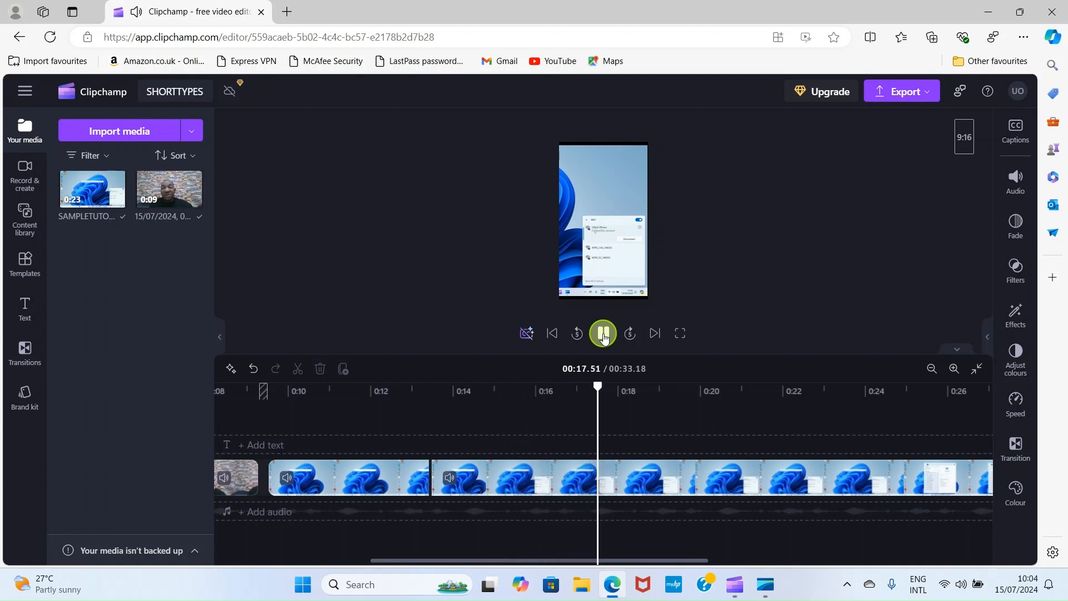
pyautogui.click(604, 333)
pyautogui.click(604, 334)
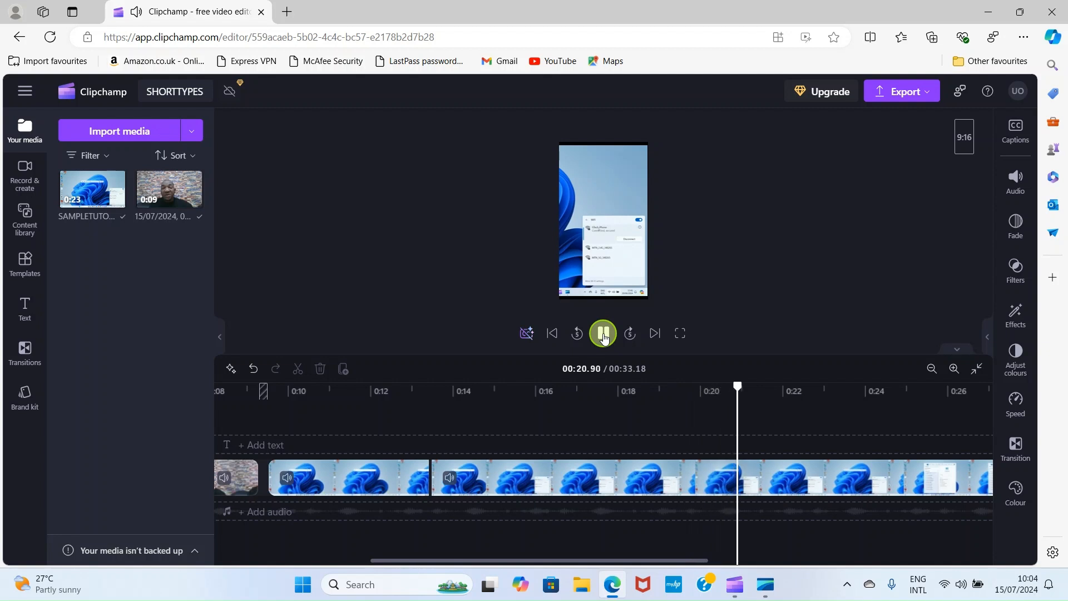
pyautogui.click(604, 333)
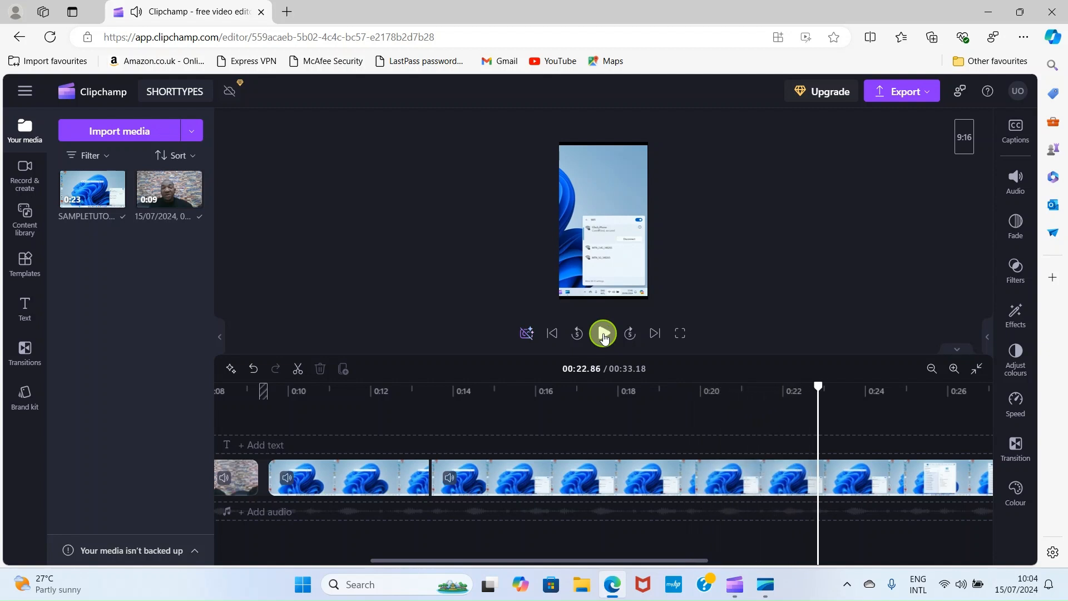
pyautogui.click(296, 370)
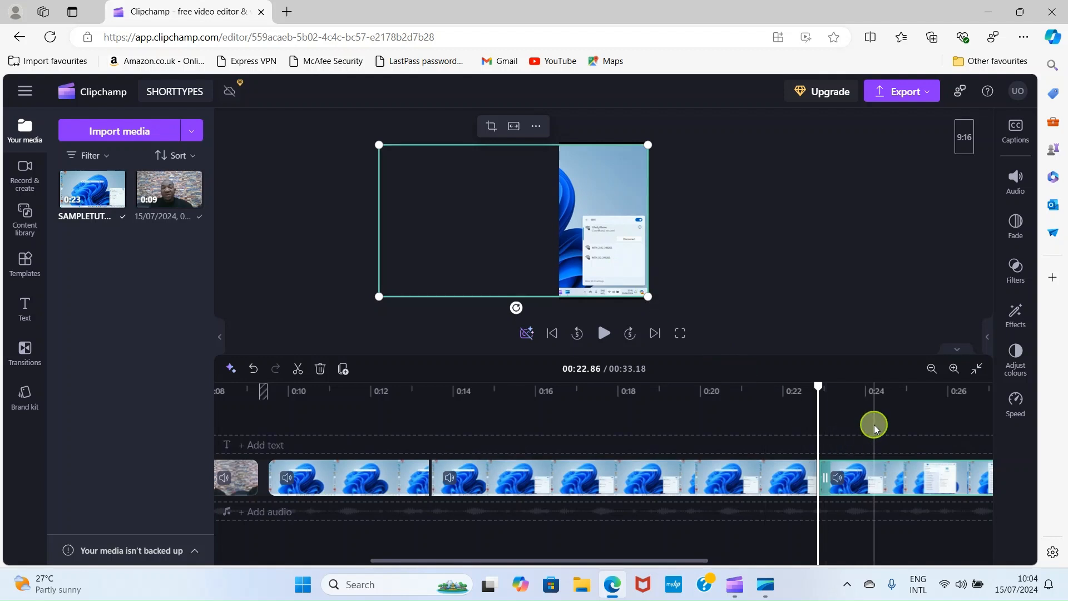
# Play on from the new split, then set the preview to about 0:24.25
pyautogui.click(605, 333)
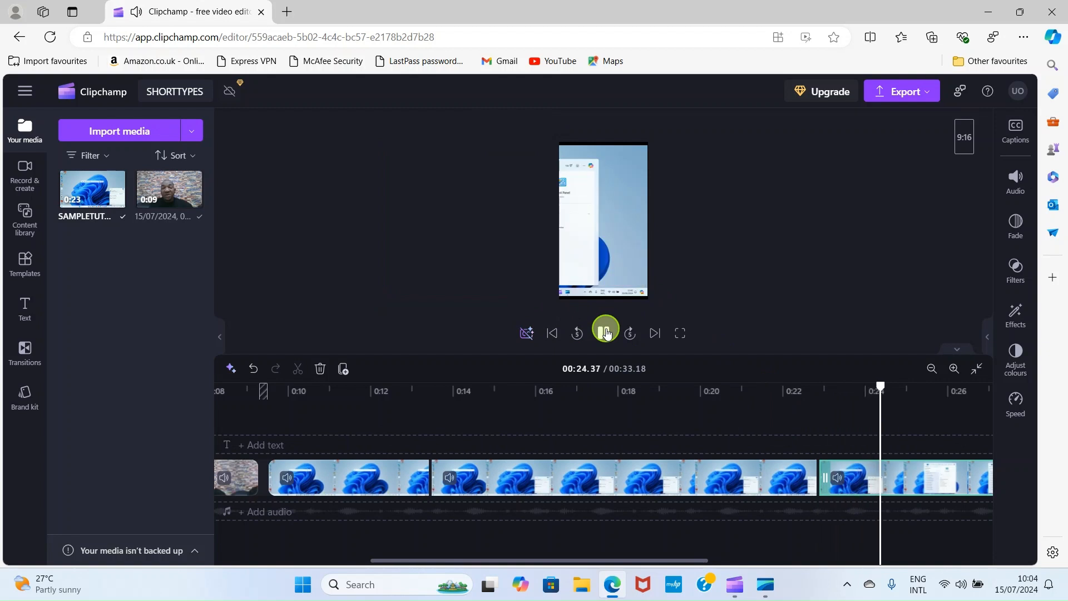
pyautogui.click(605, 333)
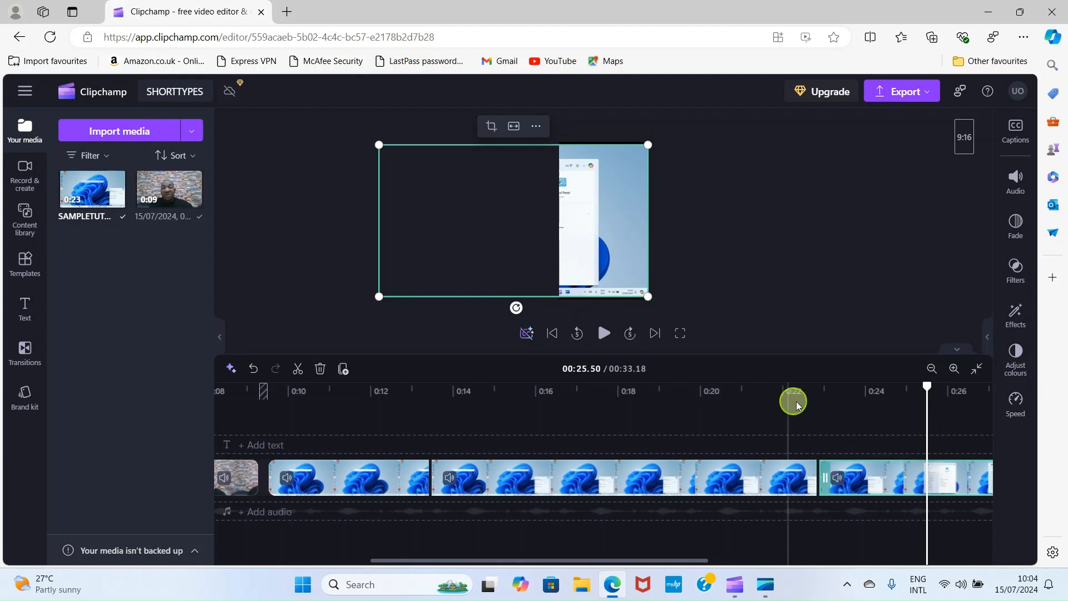
pyautogui.click(868, 419)
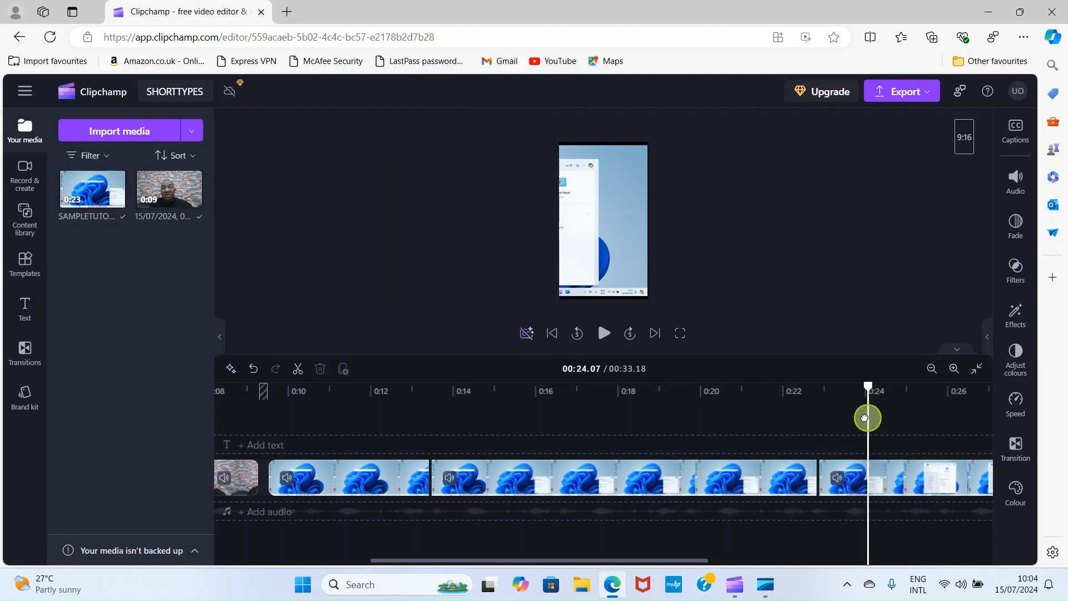
pyautogui.click(836, 417)
pyautogui.click(857, 417)
pyautogui.click(875, 415)
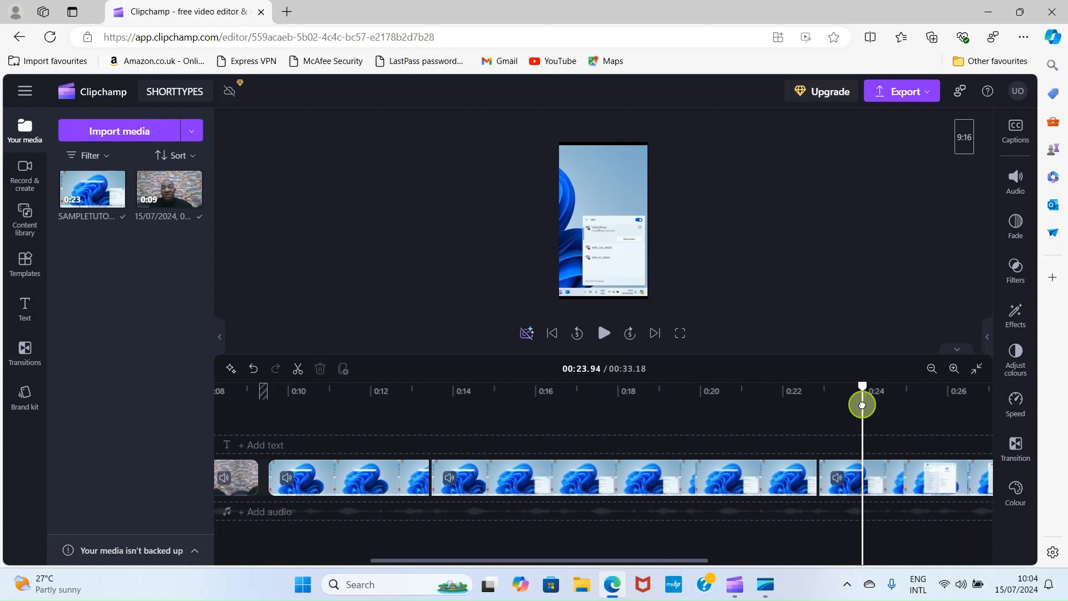
# Cut the screen recording at 0:24.51 and slide the new piece right to reframe it
pyautogui.hscroll(10, 295, 408)
pyautogui.click(296, 408)
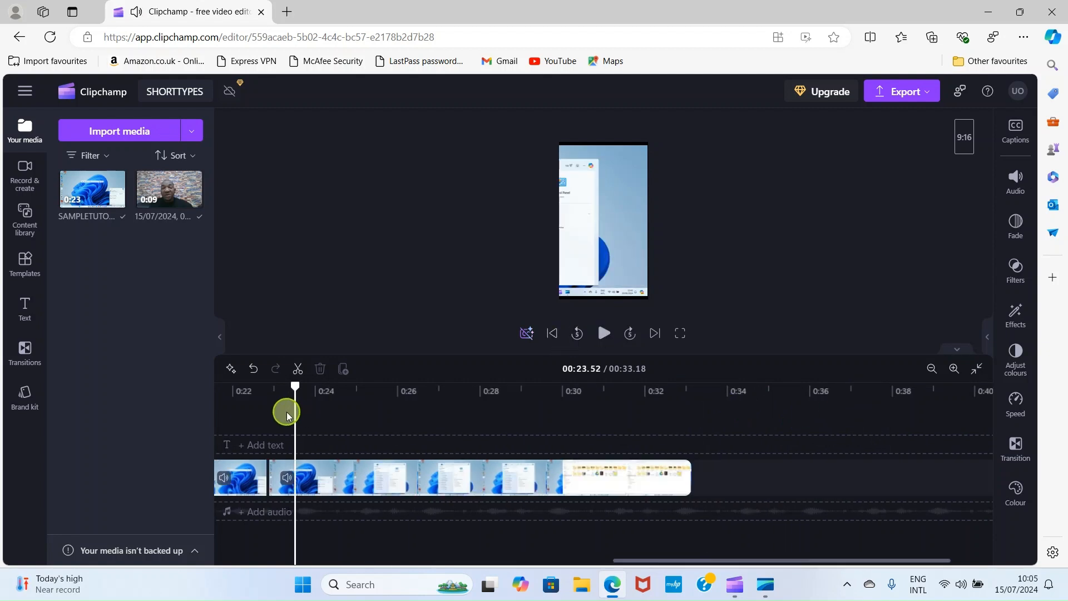
pyautogui.click(605, 333)
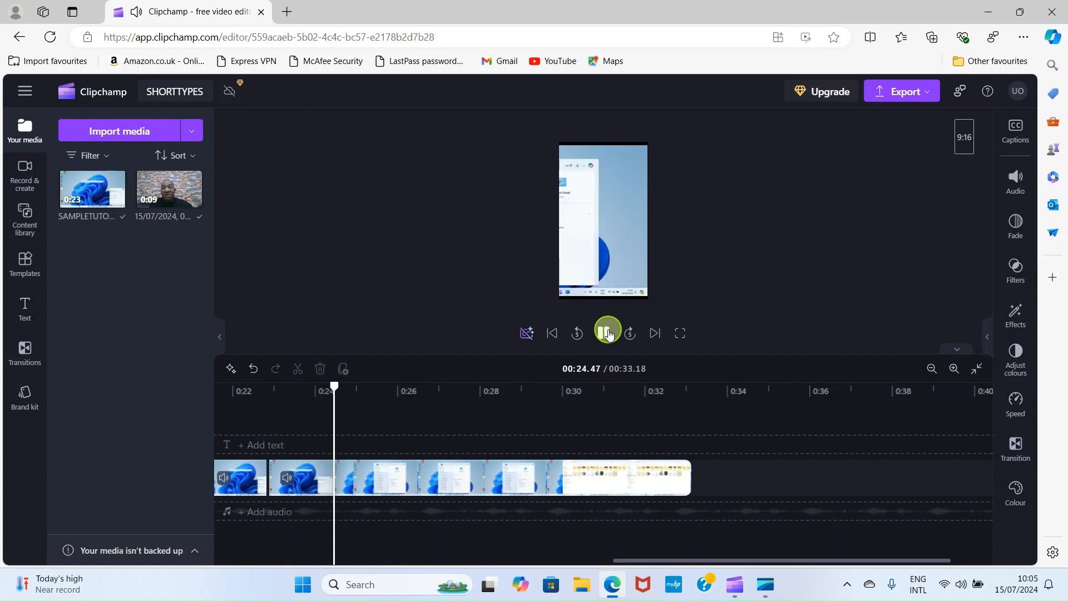
pyautogui.click(608, 333)
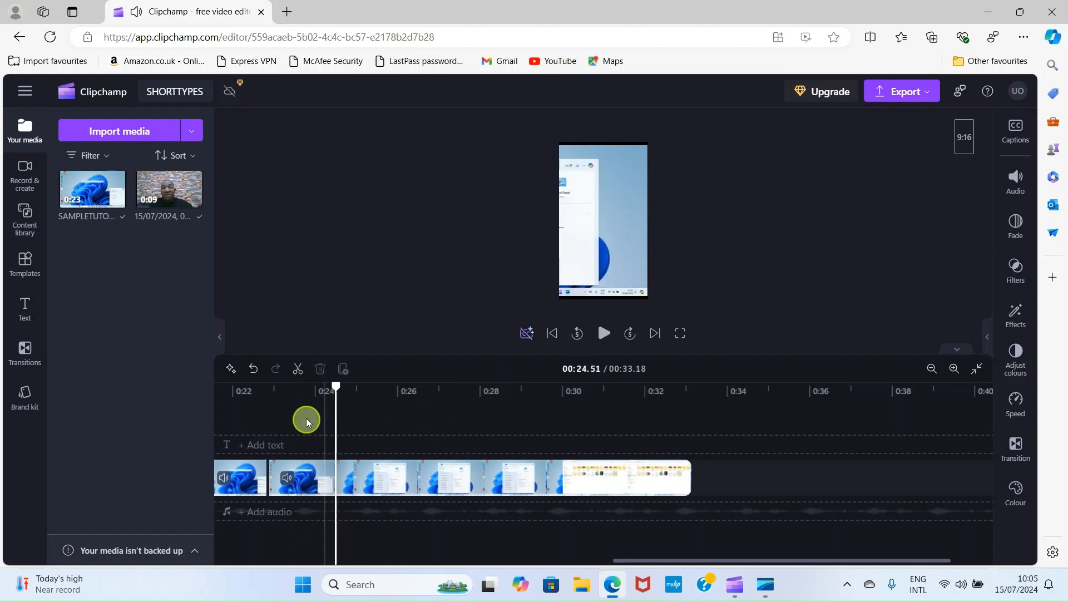
pyautogui.click(298, 370)
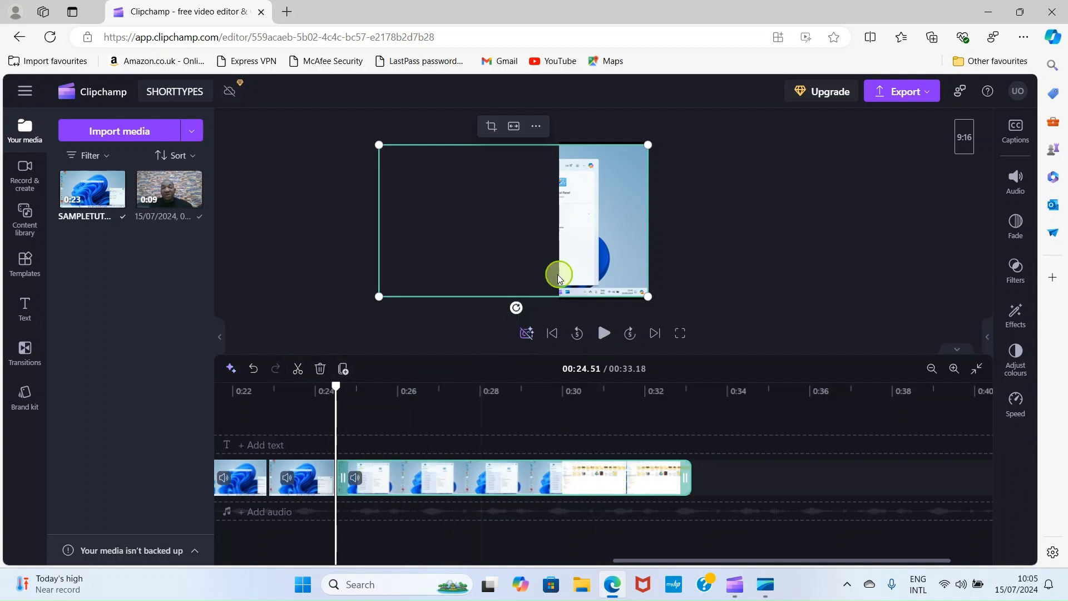
pyautogui.moveTo(577, 253); pyautogui.dragTo(692, 248)
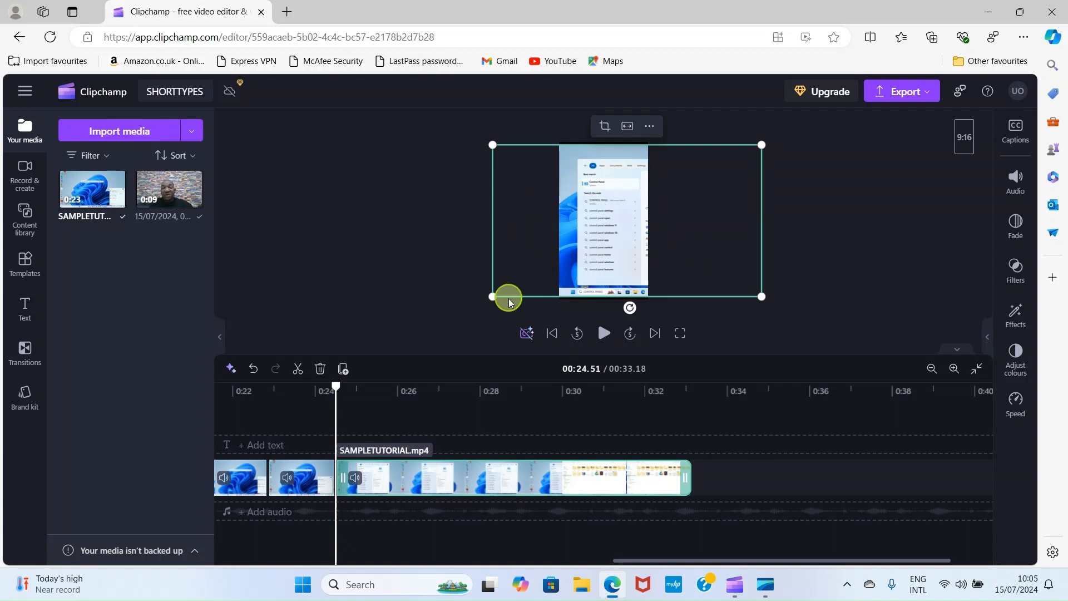
# Add two more cuts to the screen recording at 0:28.42 and 0:29.69
pyautogui.click(606, 333)
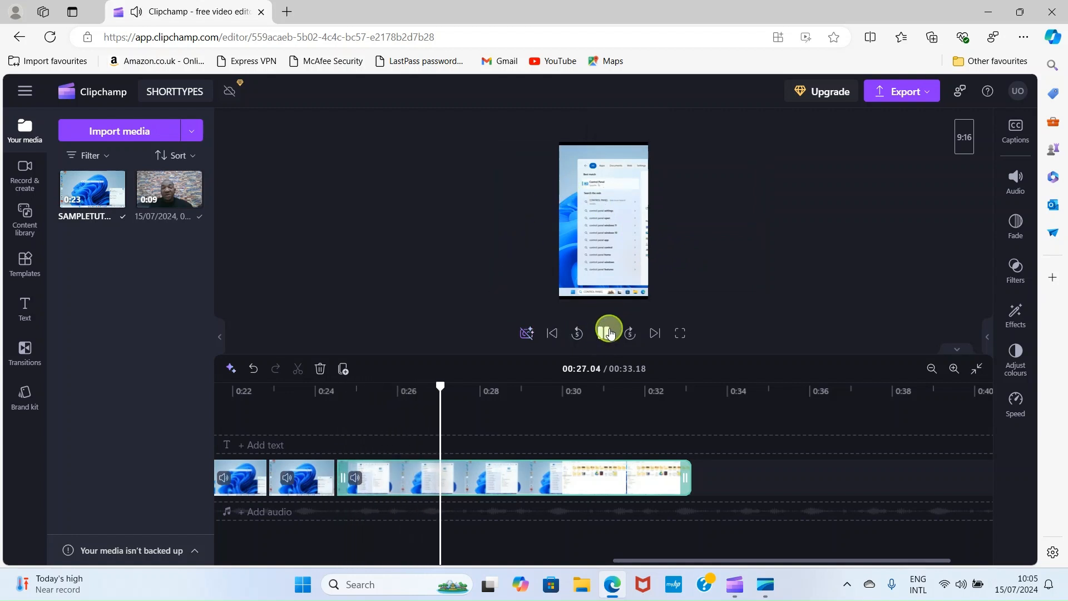
pyautogui.click(609, 333)
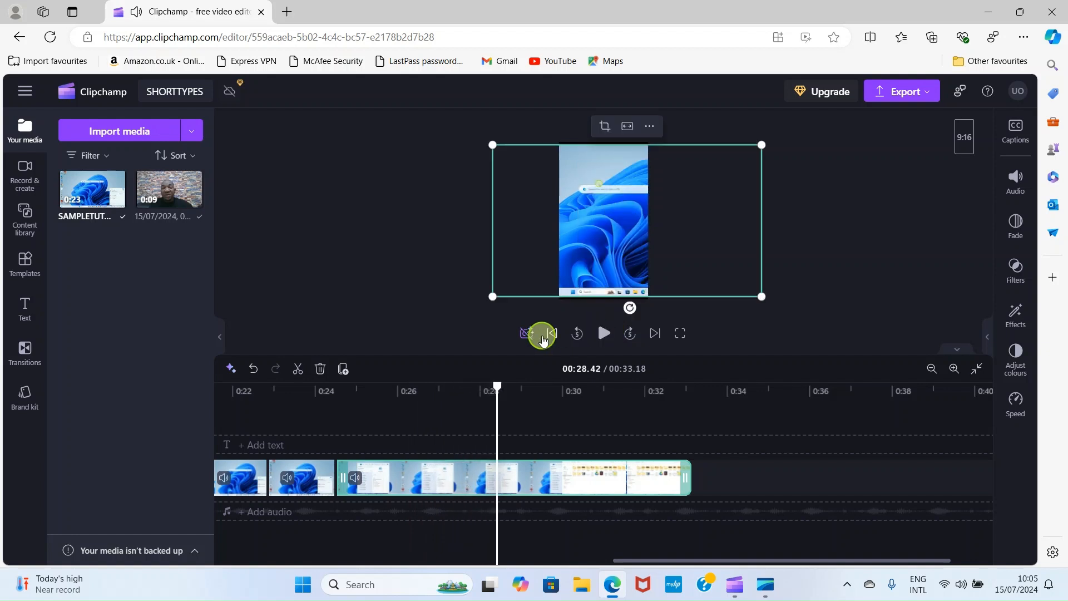
pyautogui.click(298, 370)
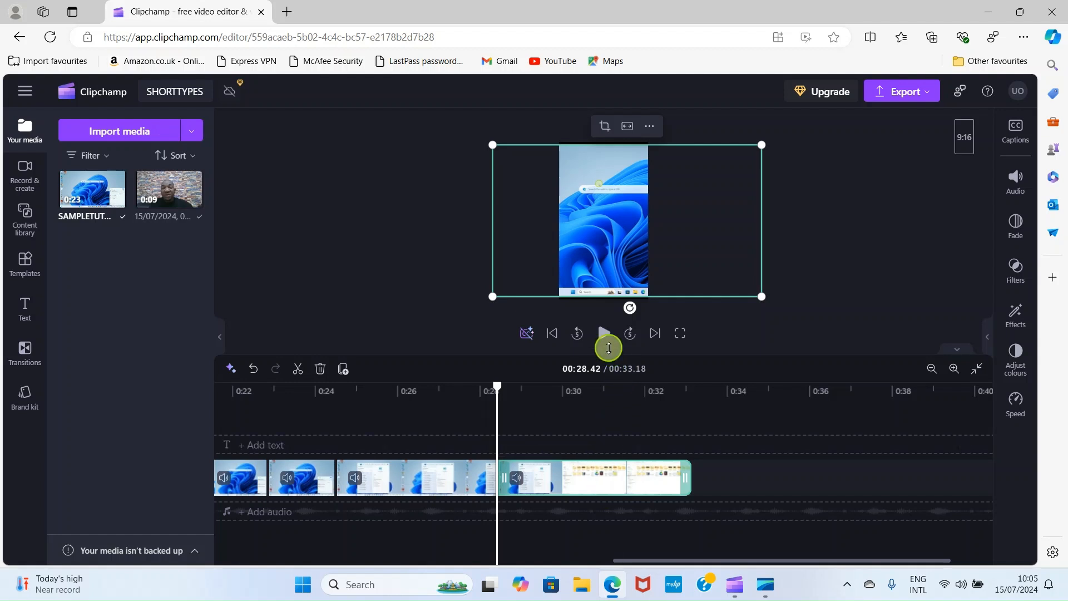
pyautogui.click(604, 332)
pyautogui.click(601, 337)
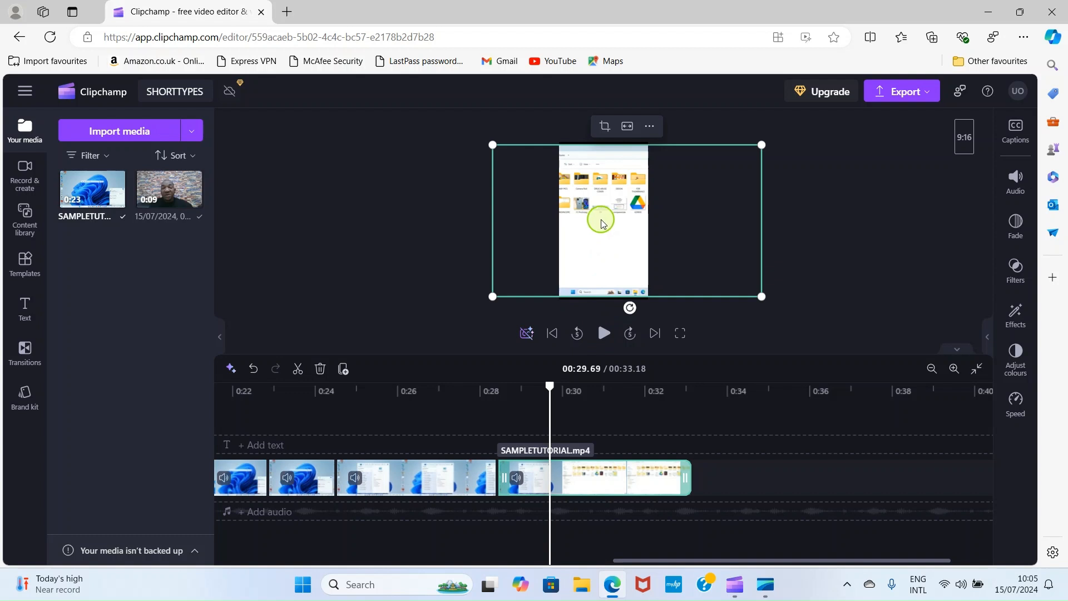
pyautogui.click(298, 368)
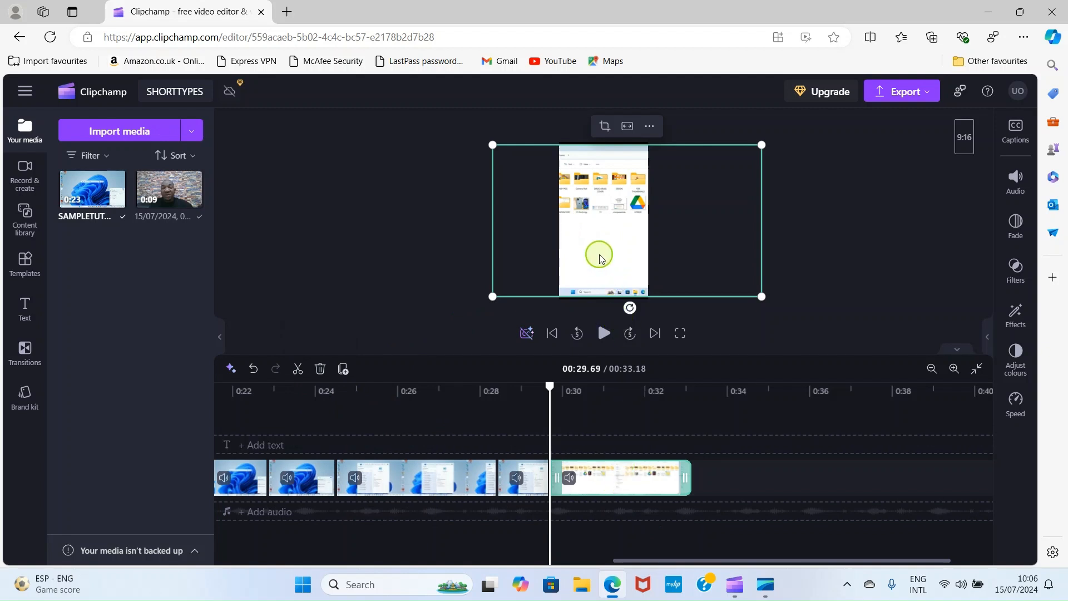
# Shift the final piece left and slightly up onto the folder area, then review it from 0:29.69
pyautogui.moveTo(600, 256); pyautogui.dragTo(639, 259)
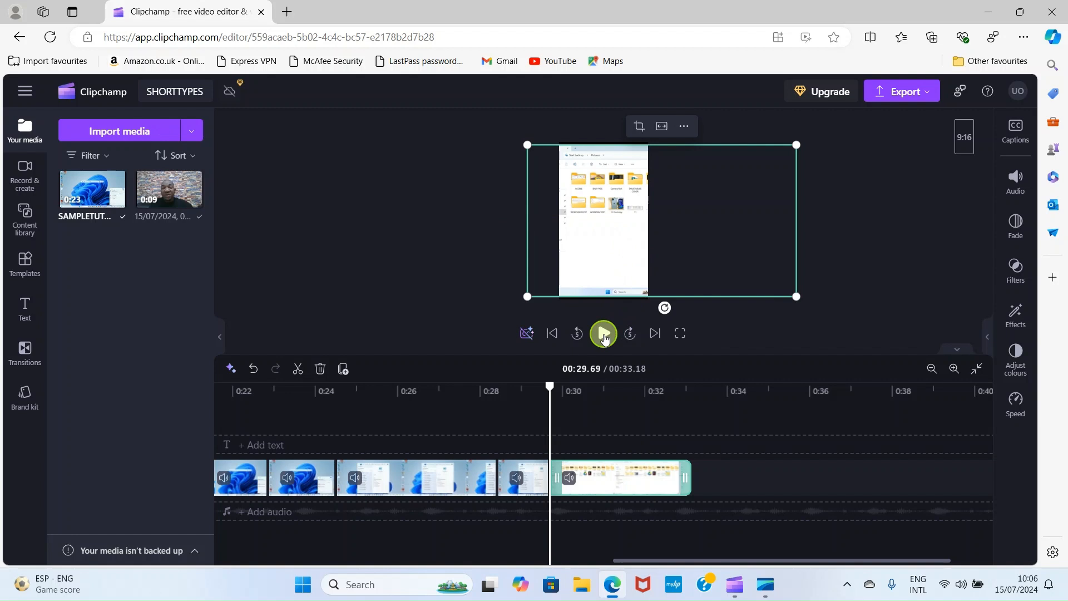
pyautogui.click(605, 334)
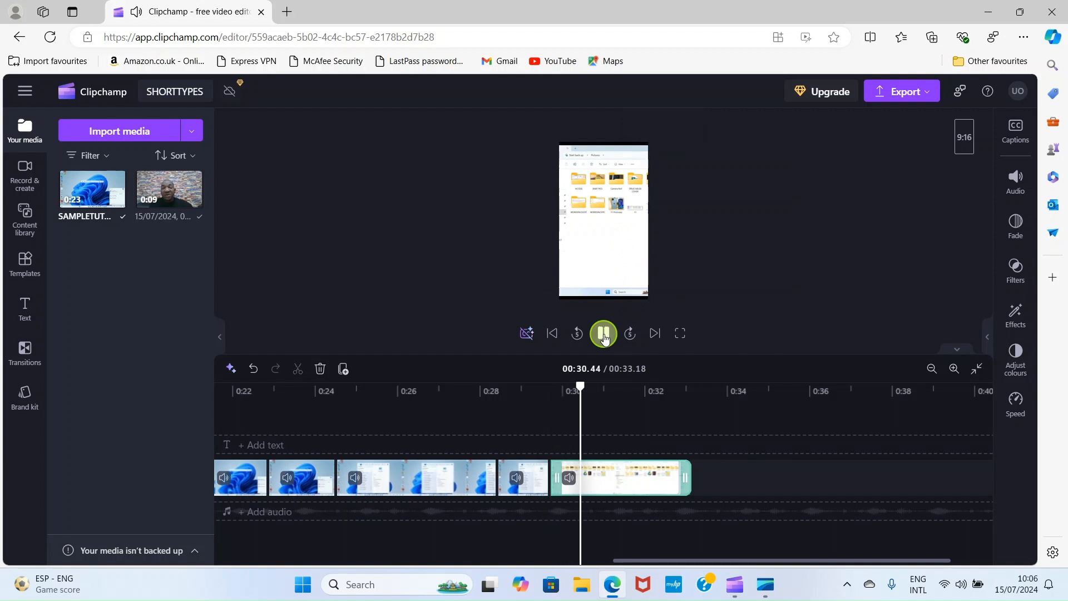
pyautogui.click(605, 334)
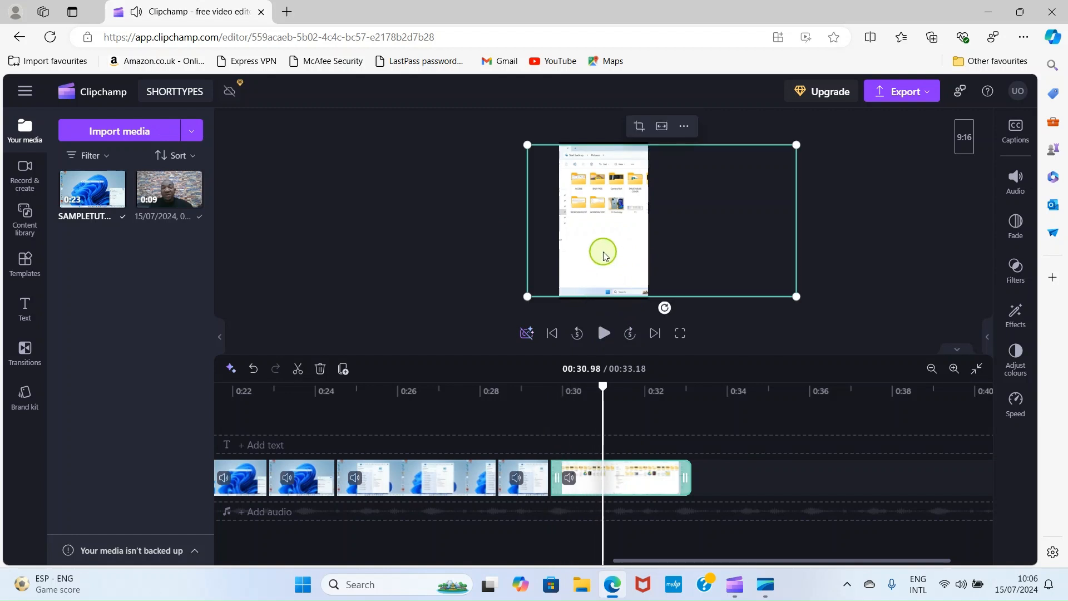
pyautogui.moveTo(599, 250); pyautogui.dragTo(469, 256)
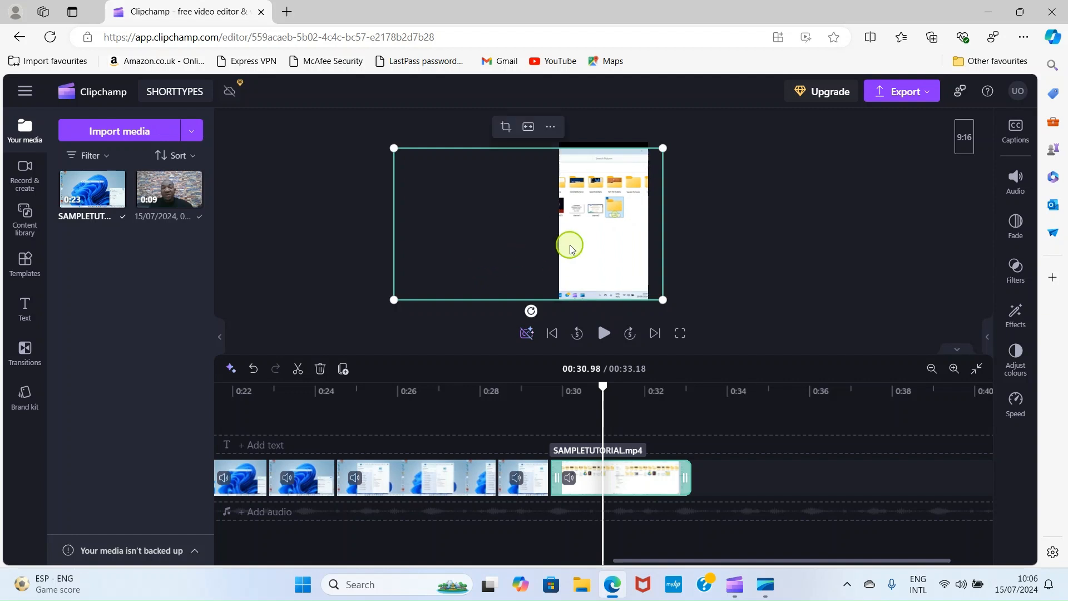
pyautogui.moveTo(577, 236); pyautogui.dragTo(573, 231)
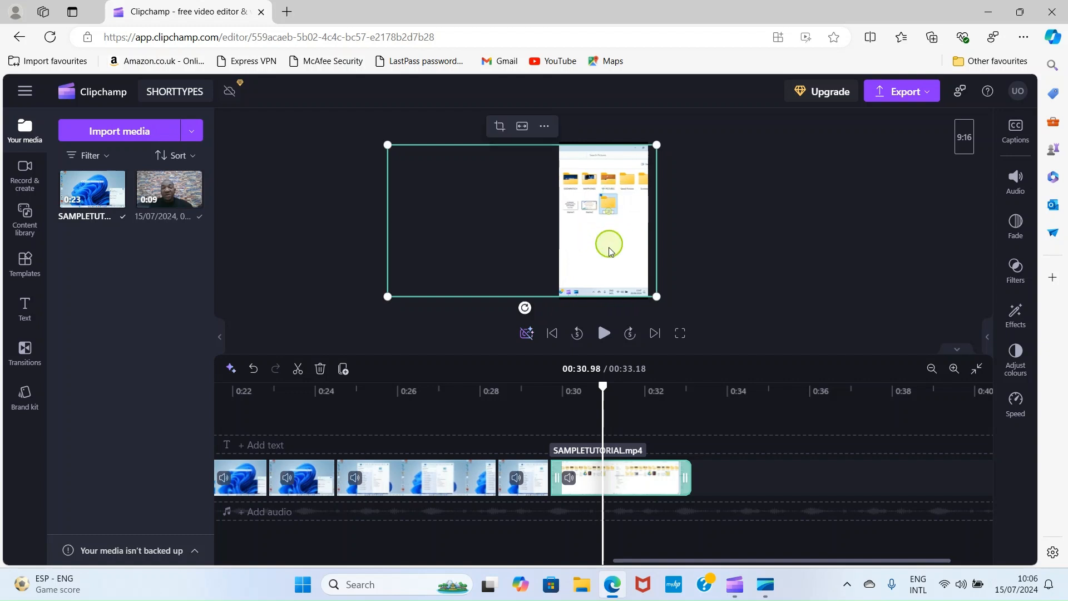
pyautogui.click(551, 413)
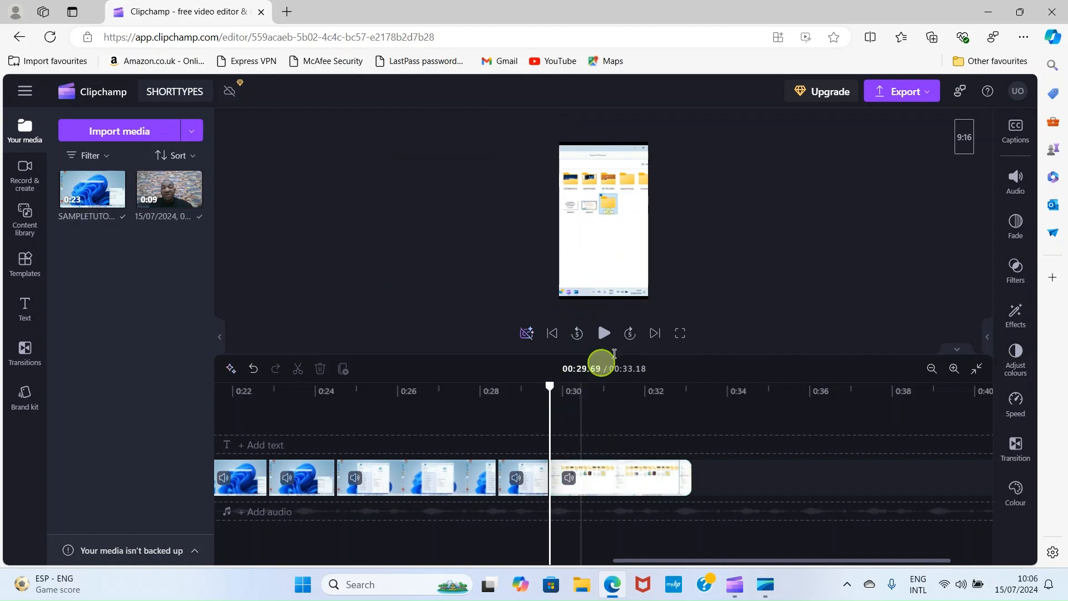
pyautogui.click(603, 333)
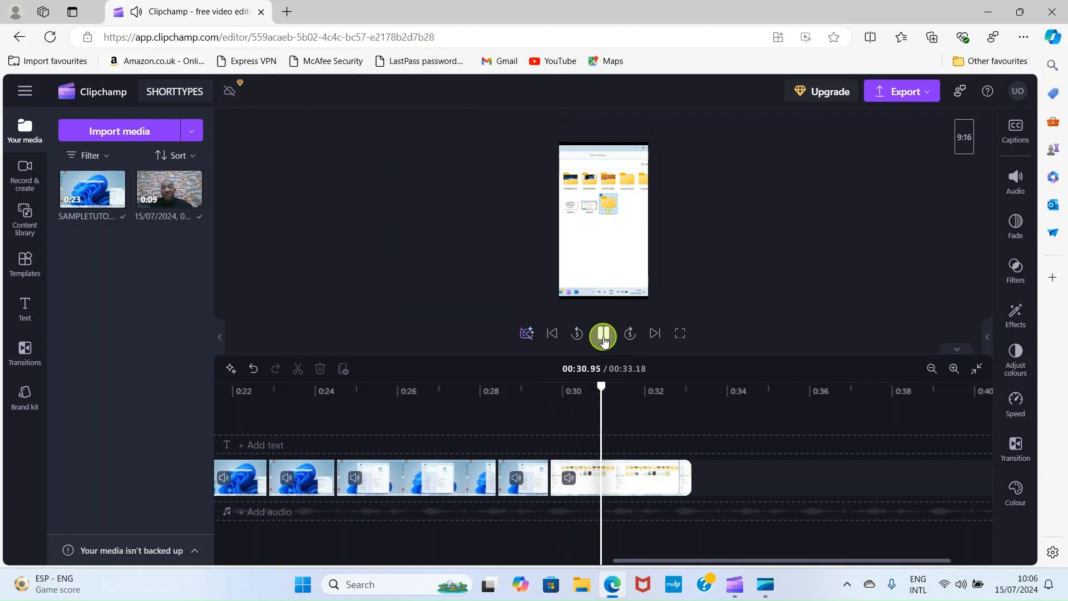
pyautogui.click(604, 336)
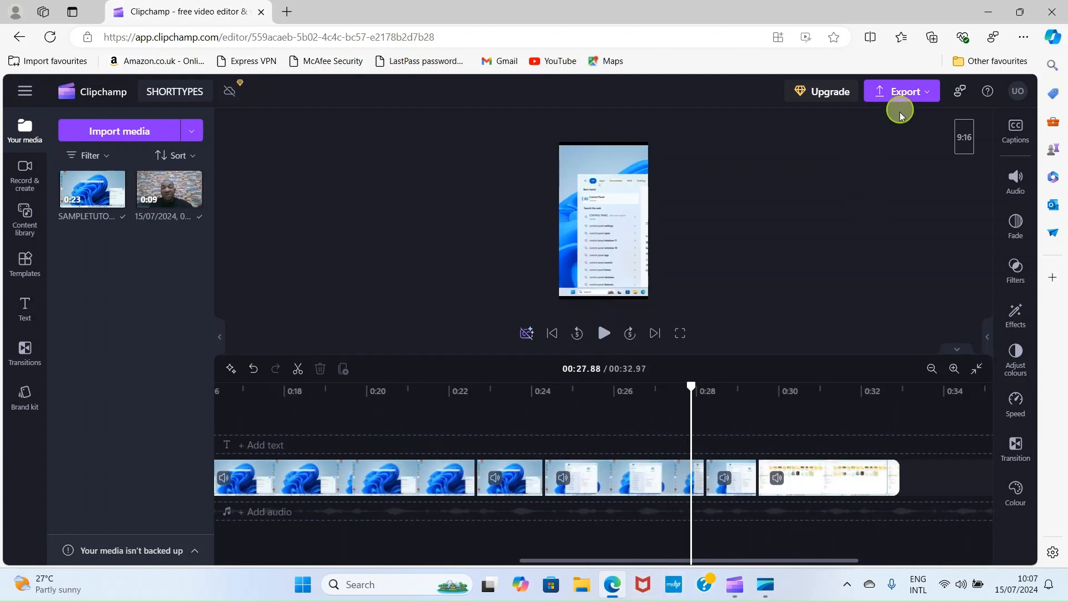
# Export the SHORTTYPES video at 1080p quality
pyautogui.click(912, 92)
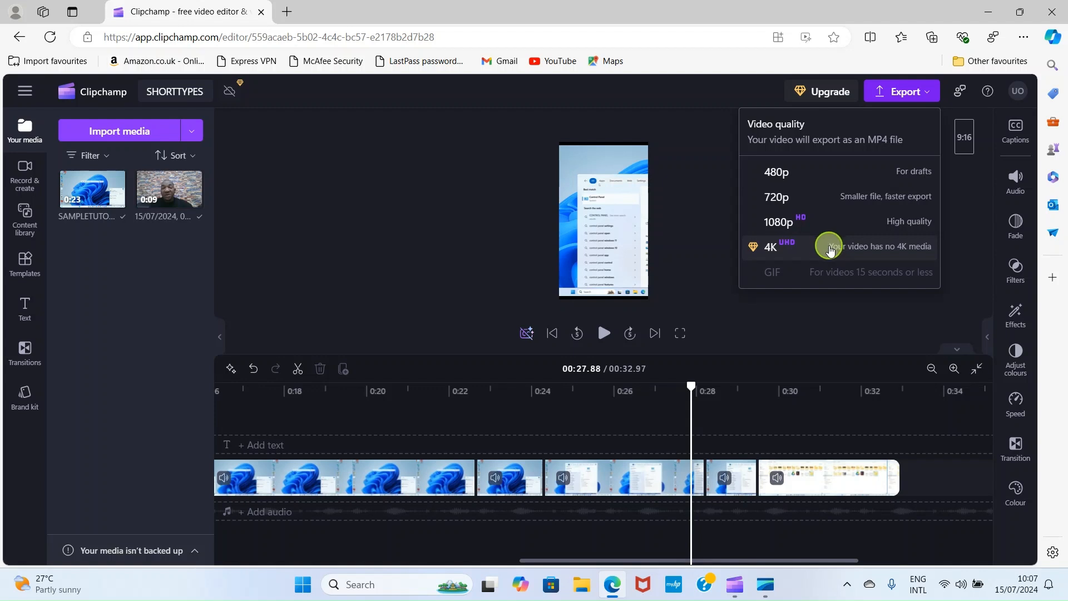
pyautogui.click(794, 227)
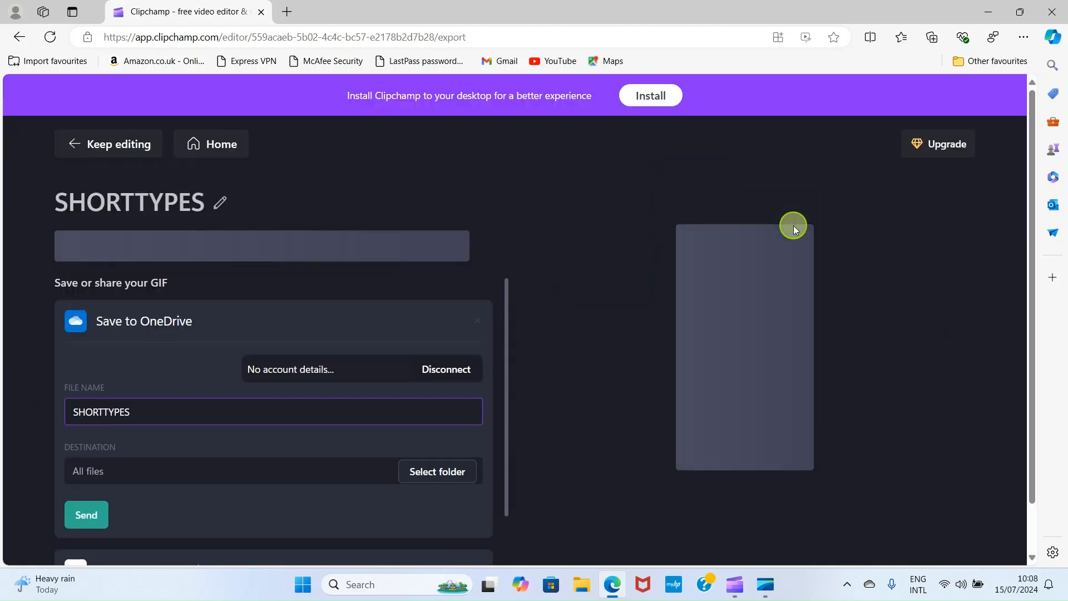